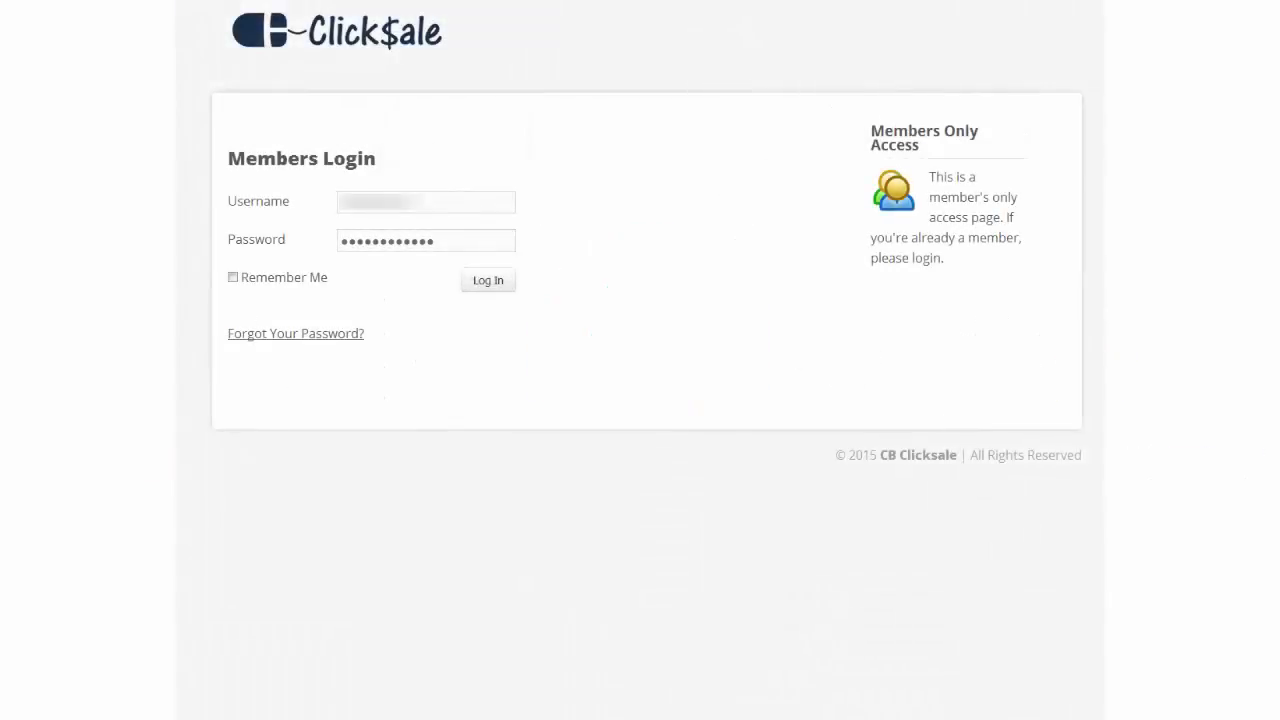
# - Log in to the members dashboard and scroll through the campaign summary tables
pyautogui.click(488, 282)
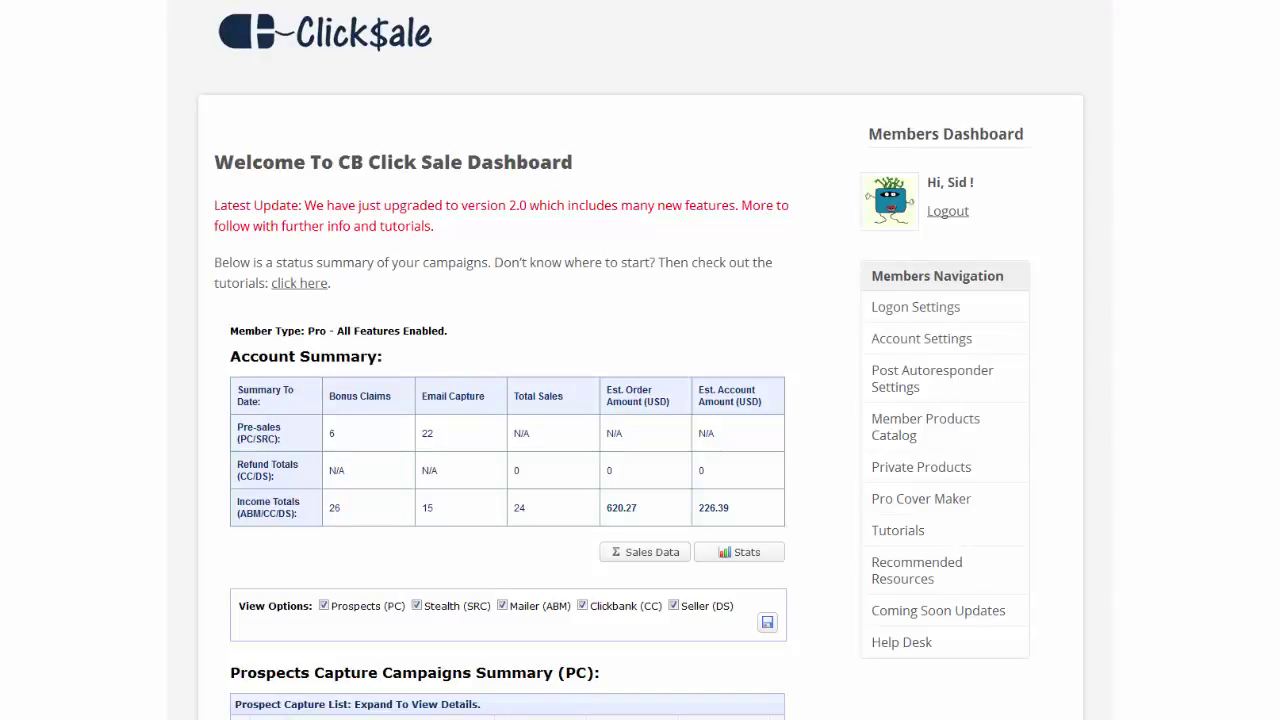
pyautogui.scroll(-5, 640, 366)
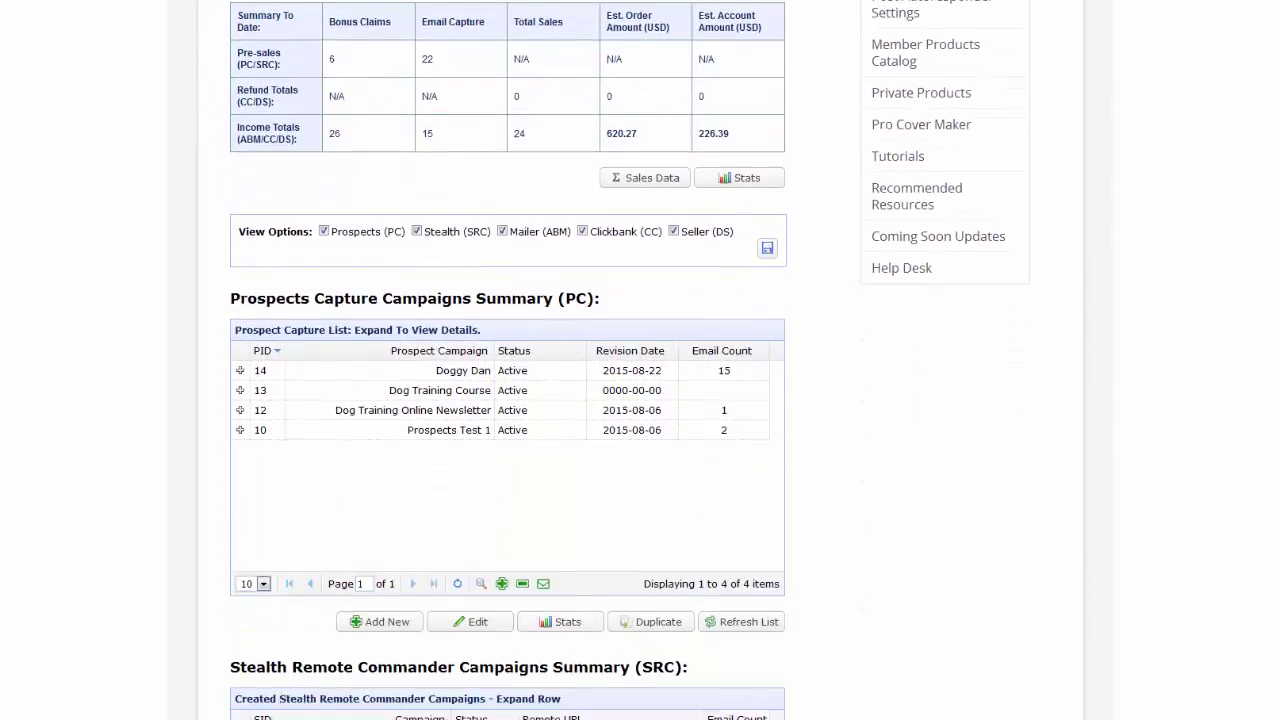
pyautogui.scroll(-7, 640, 360)
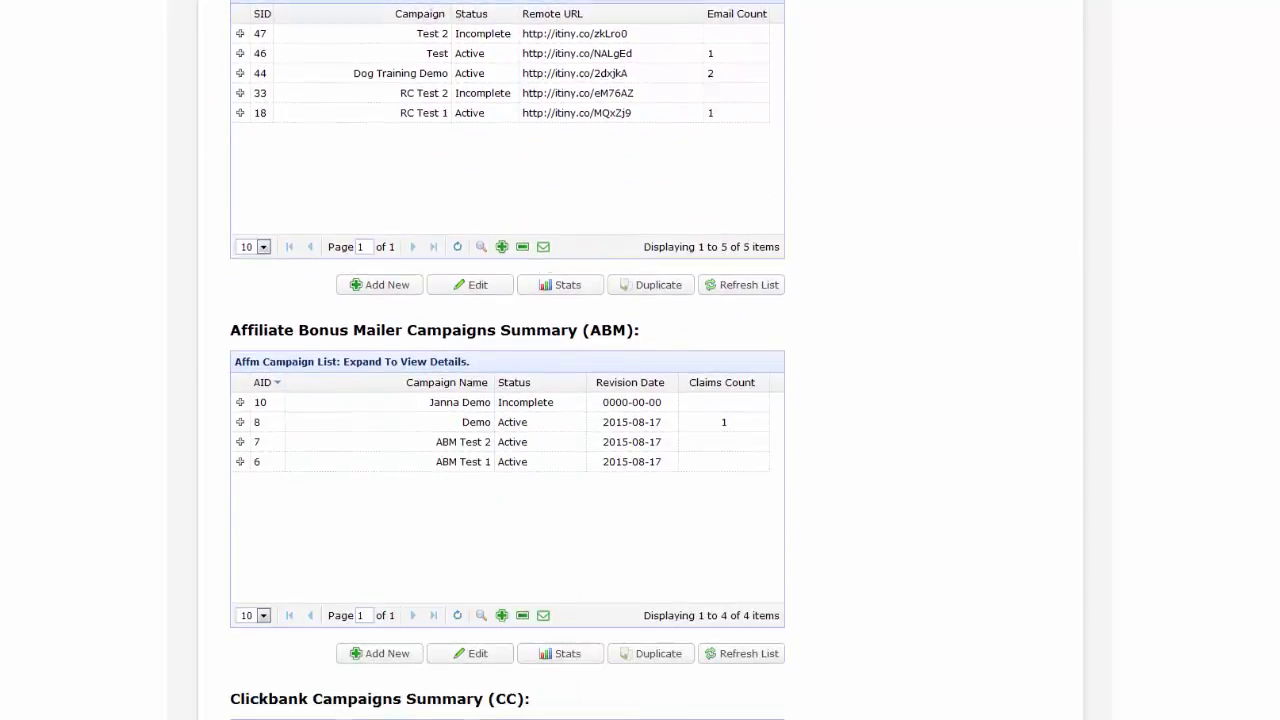
pyautogui.scroll(-5, 640, 360)
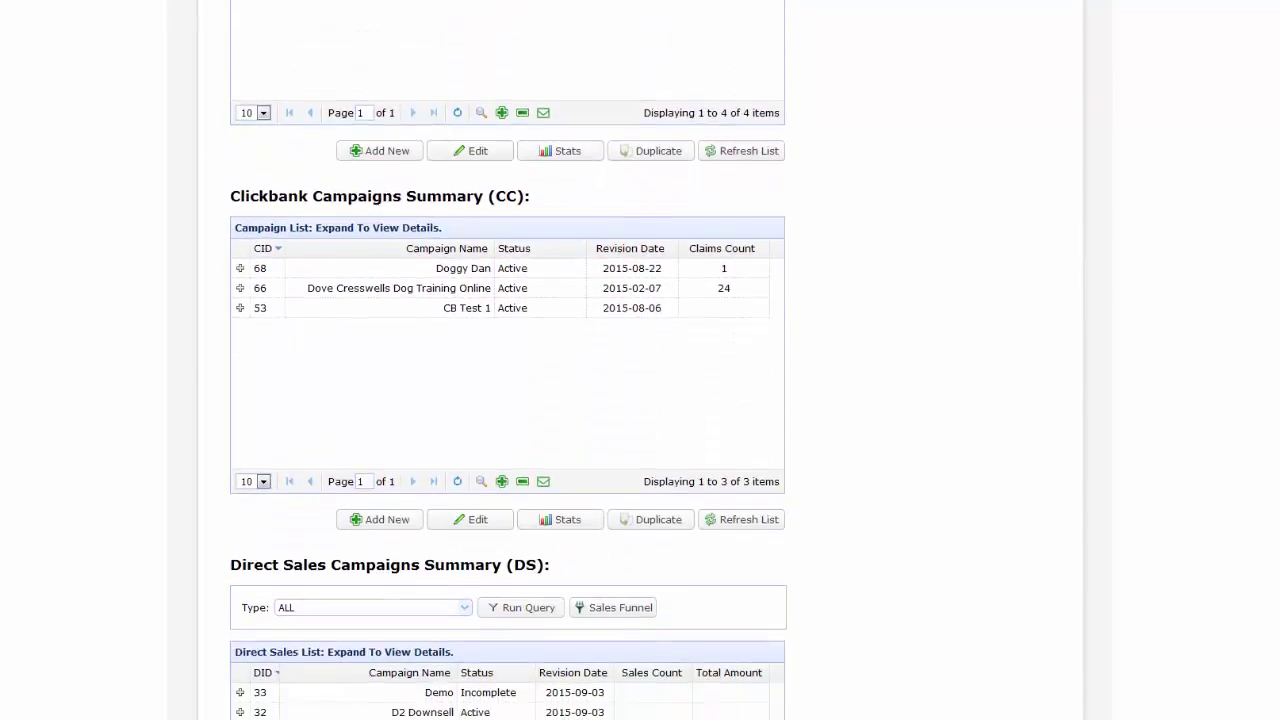
pyautogui.scroll(-2, 640, 360)
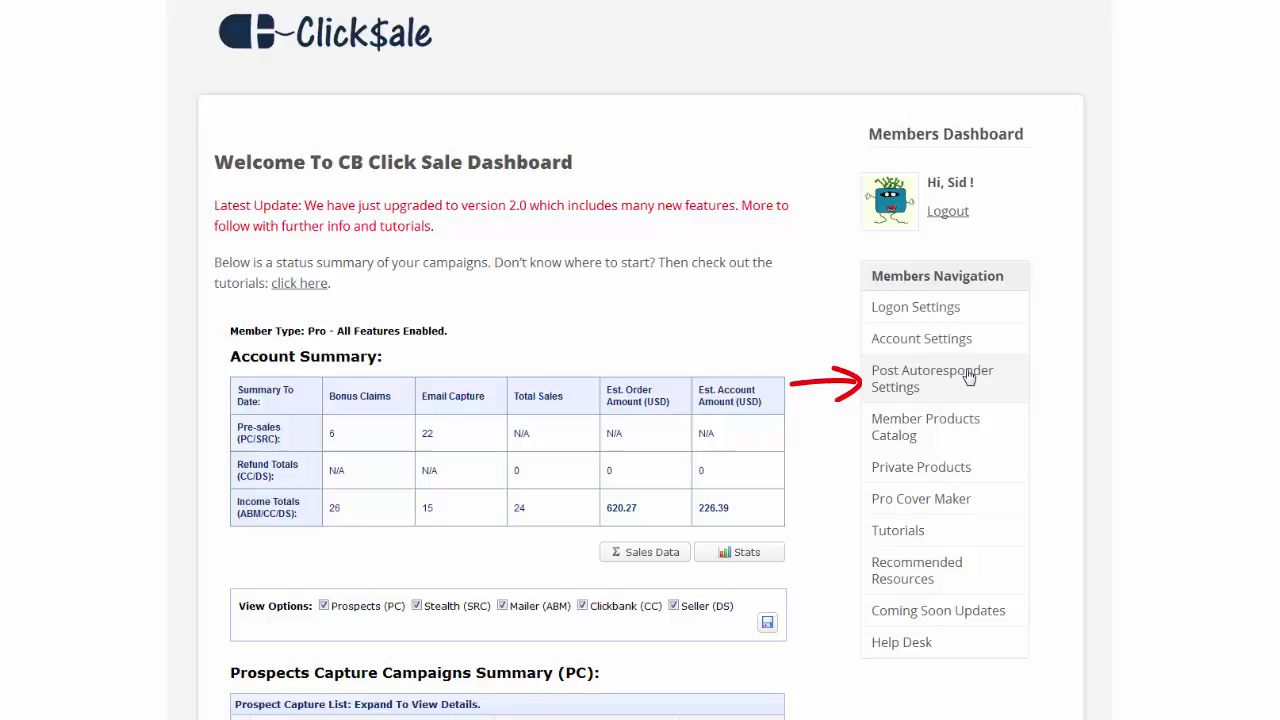
# - Create and save a new post autoresponder titled 'Video Demo'
pyautogui.click(968, 376)
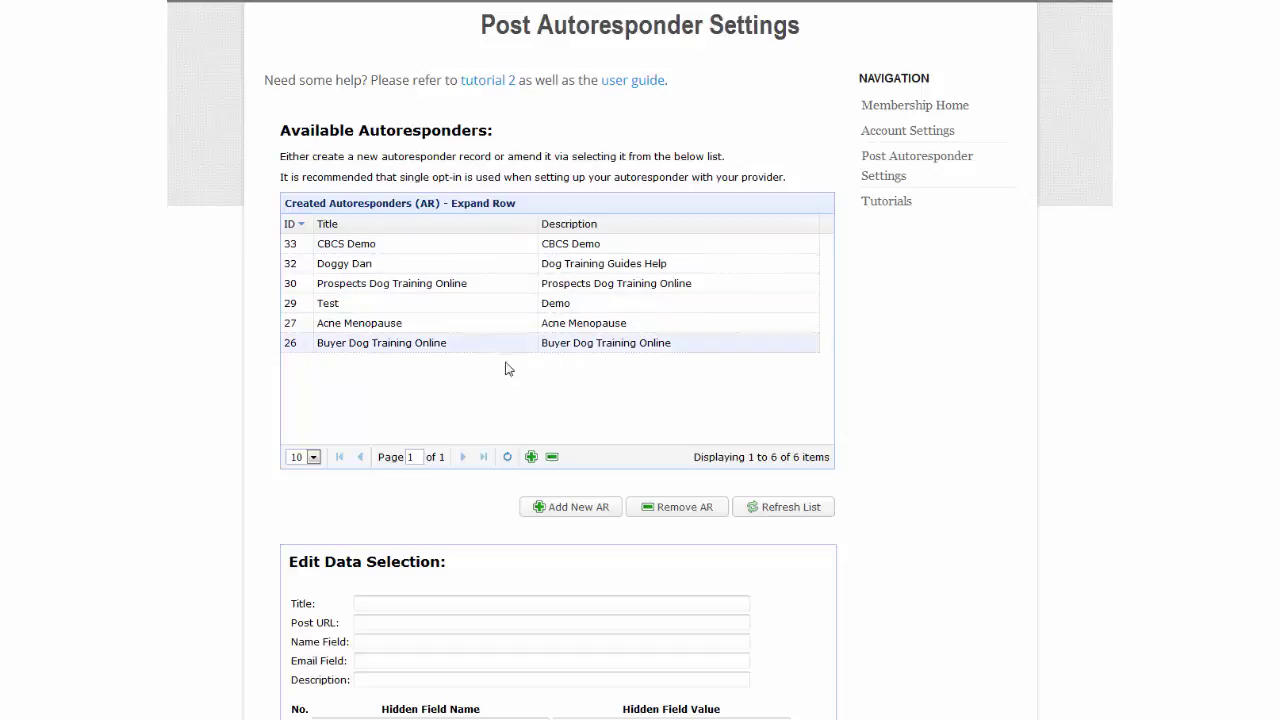
pyautogui.click(575, 509)
pyautogui.click(455, 367)
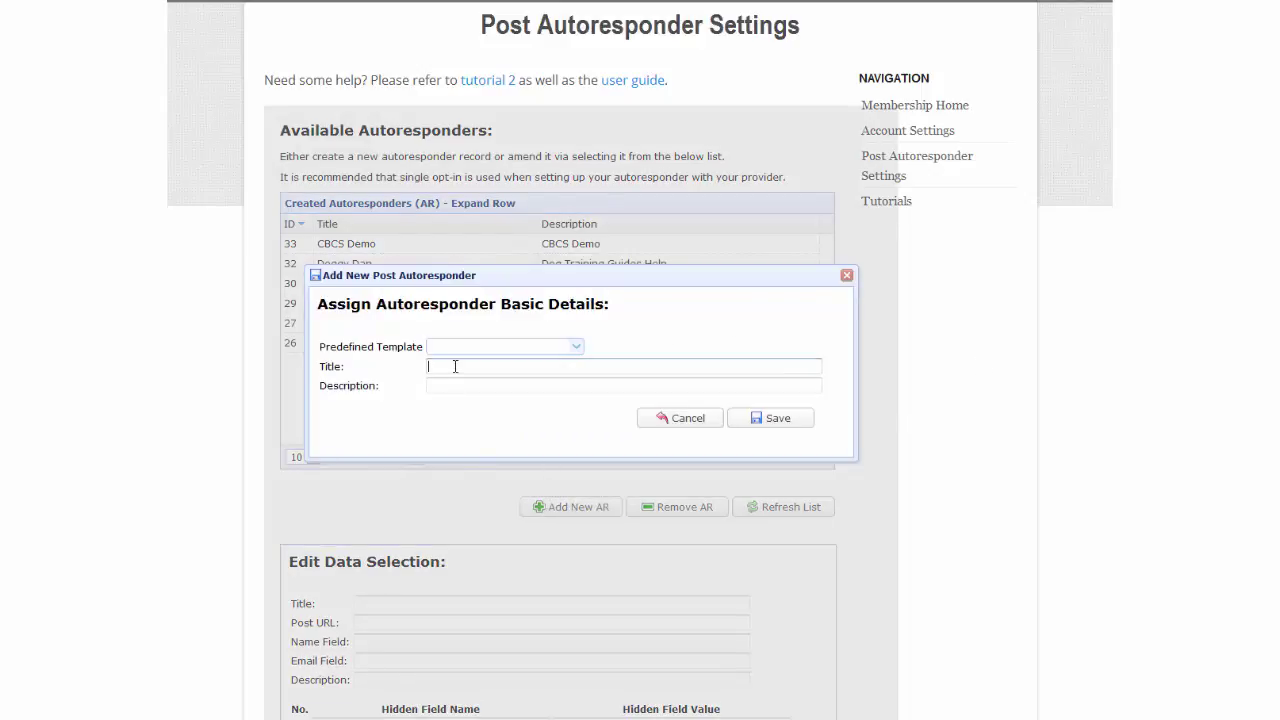
pyautogui.write('Video Demo')
pyautogui.click(771, 425)
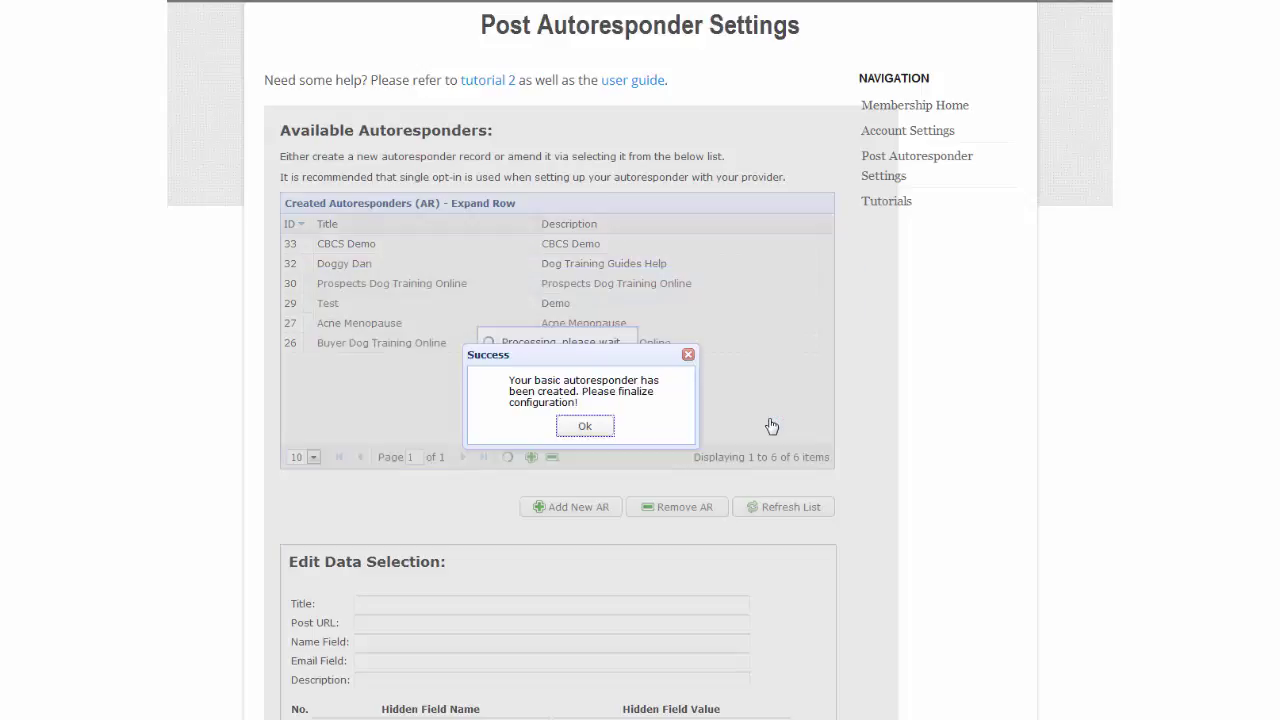
pyautogui.click(585, 427)
# - Import the AWeber opt-in code into the Video Demo autoresponder
pyautogui.click(380, 244)
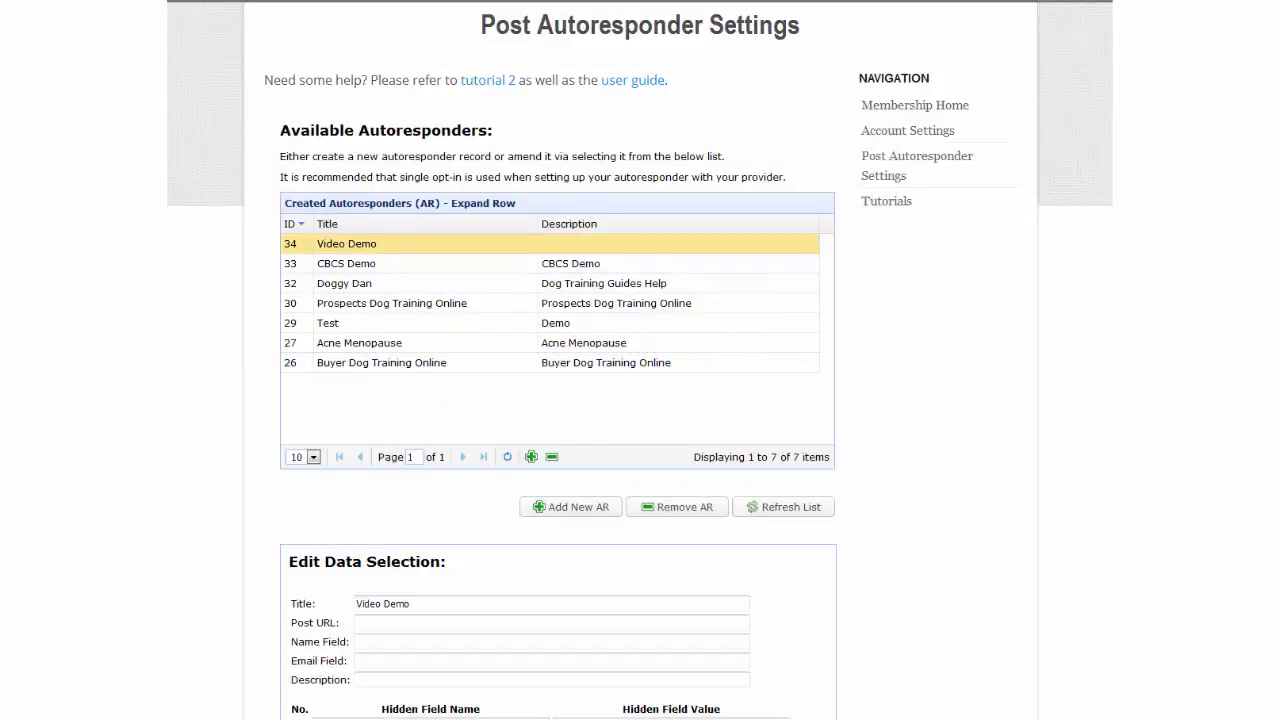
pyautogui.scroll(-3, 846, 443)
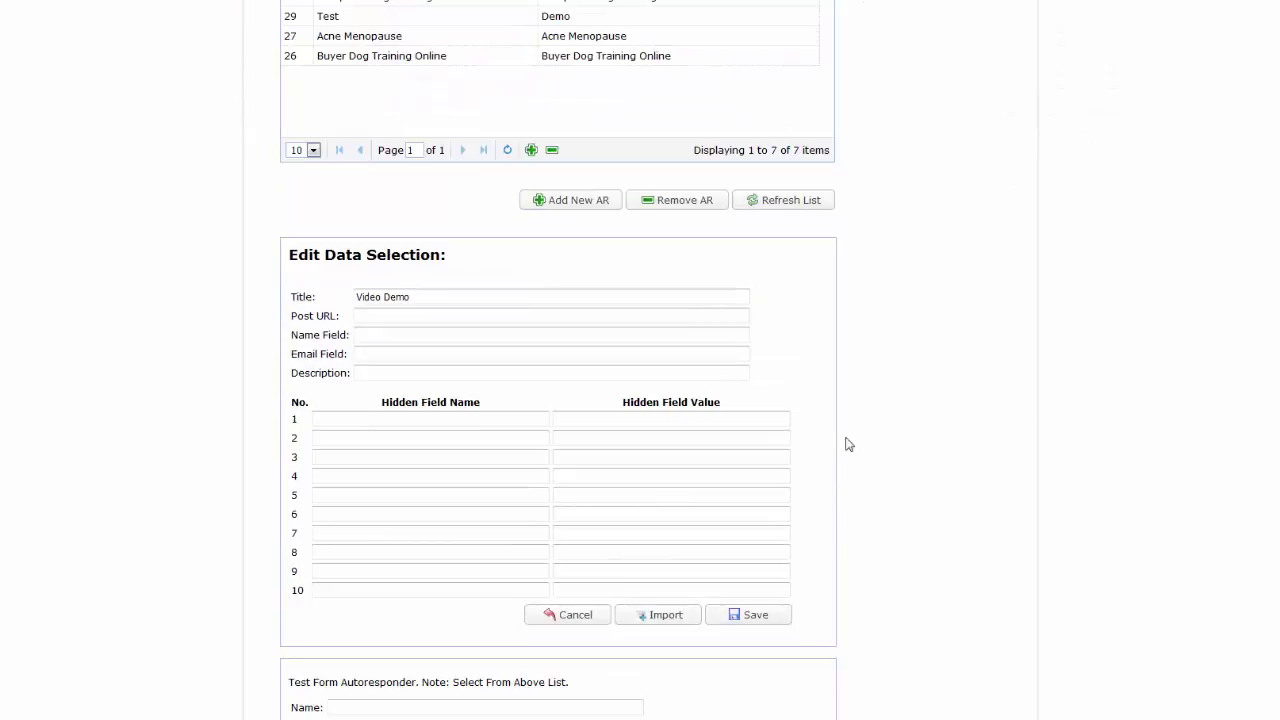
pyautogui.click(664, 614)
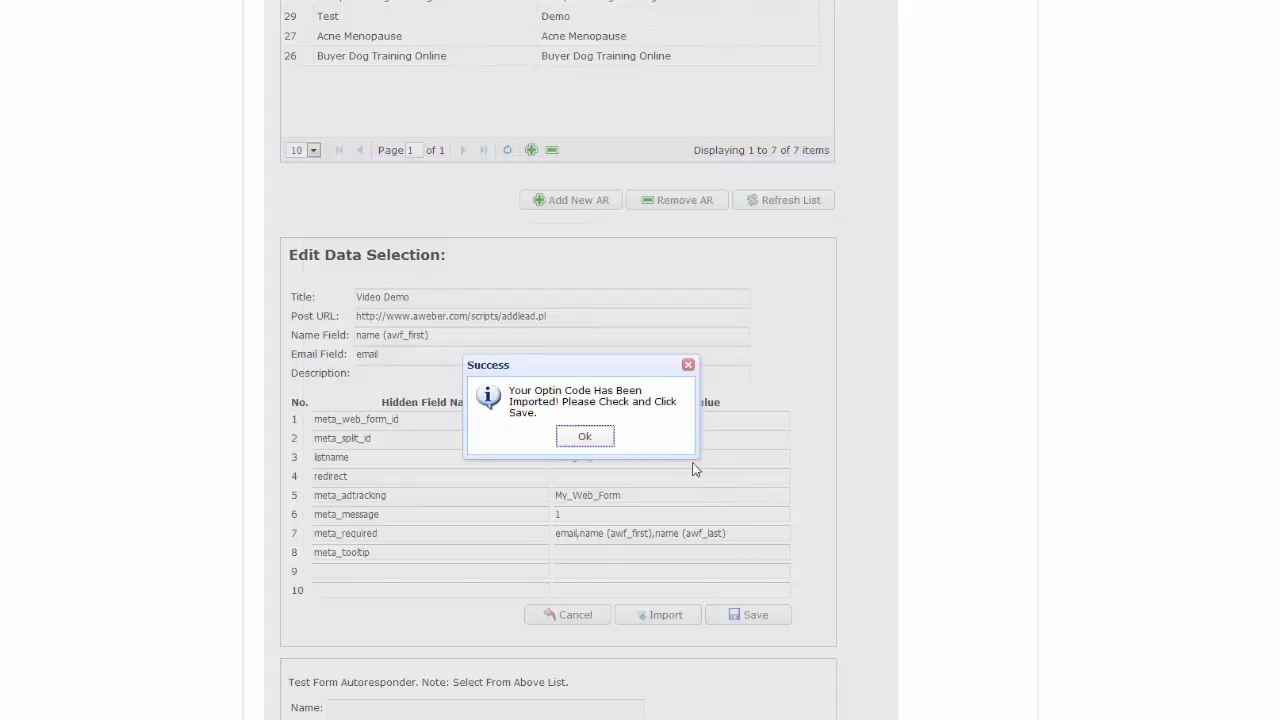
pyautogui.click(584, 437)
pyautogui.scroll(-3, 566, 443)
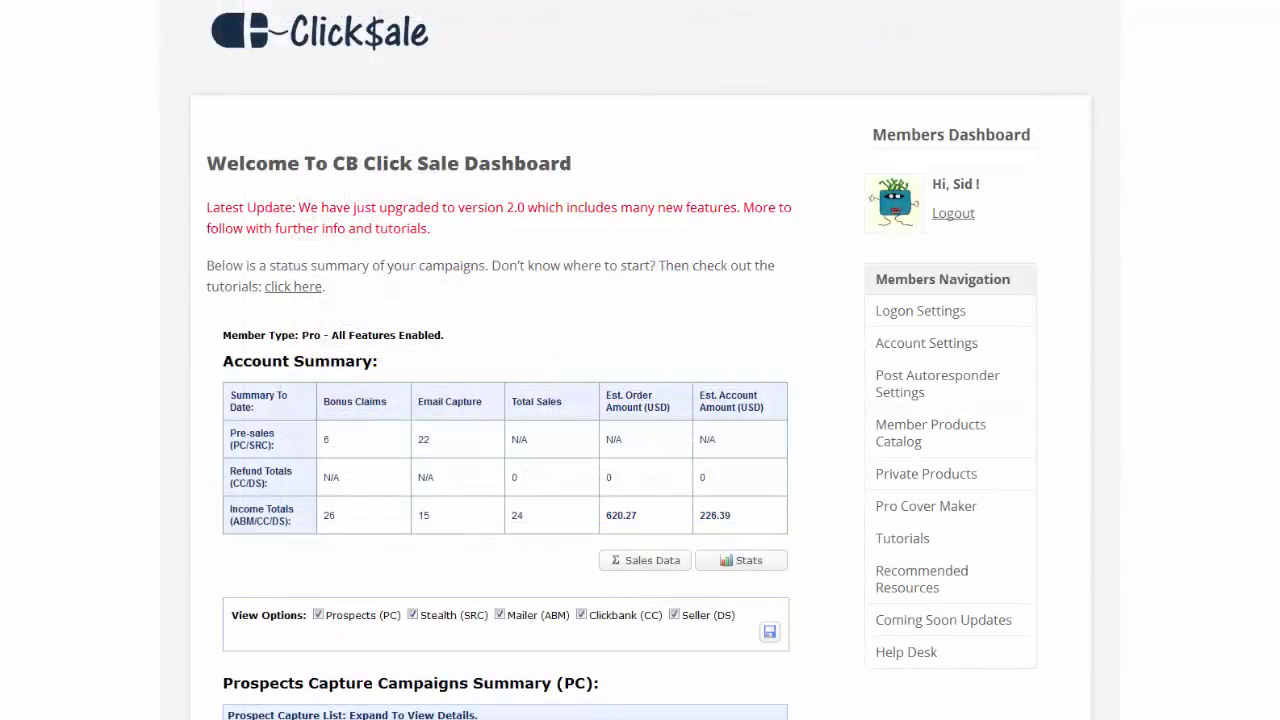
# - Add a Prospects Capture campaign named 'Video Demo' and open it for editing
pyautogui.scroll(-5, 640, 360)
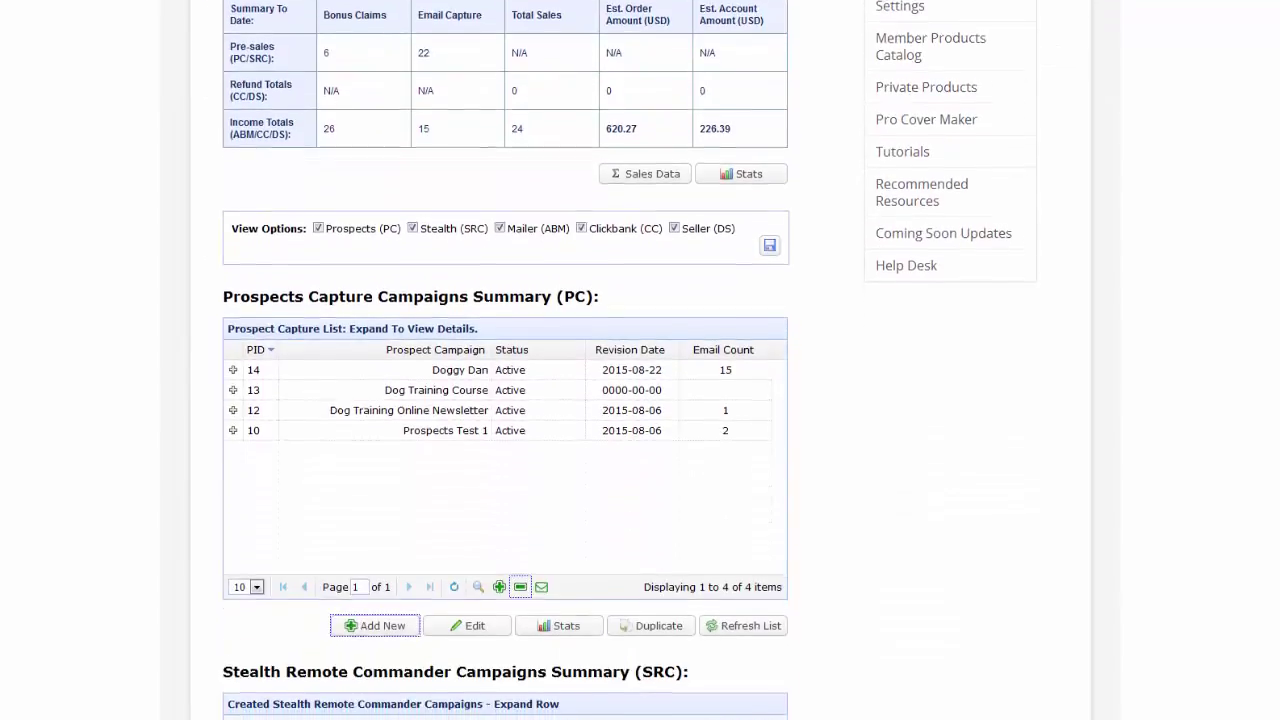
pyautogui.click(390, 600)
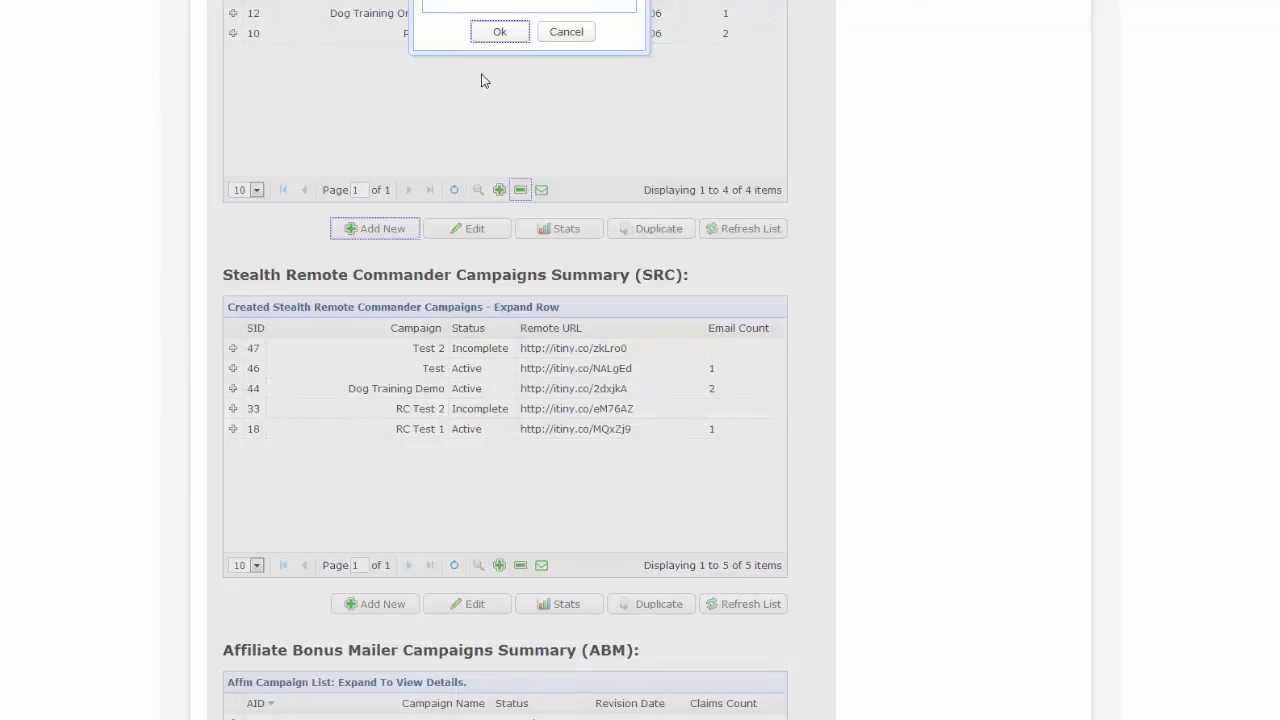
pyautogui.scroll(2, 483, 80)
pyautogui.write('V')
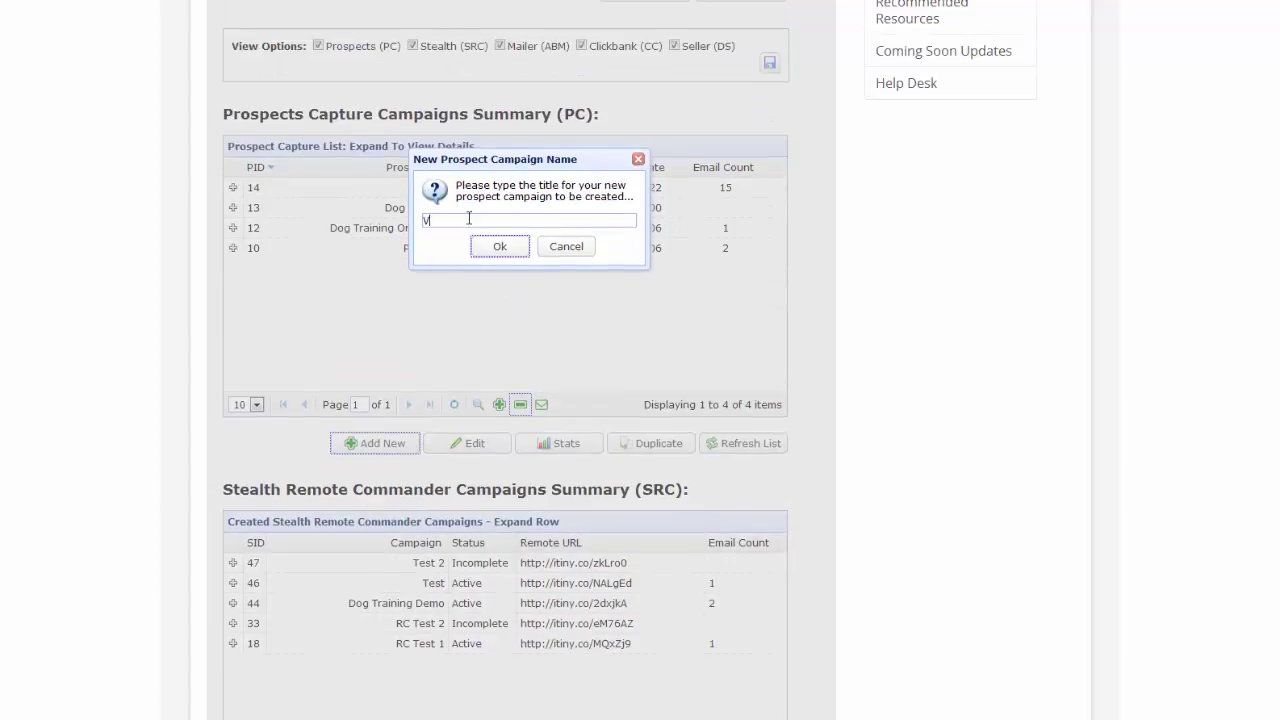
pyautogui.write('ideo Demo')
pyautogui.click(498, 248)
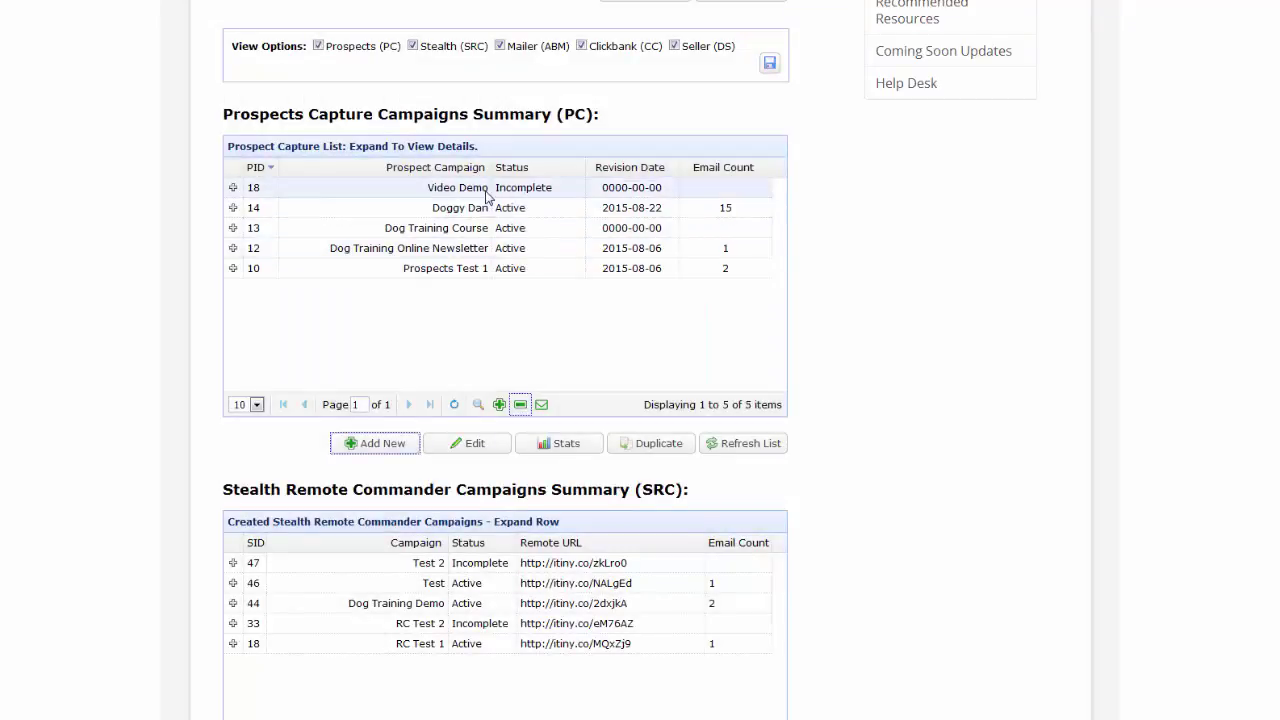
pyautogui.click(487, 190)
pyautogui.click(478, 444)
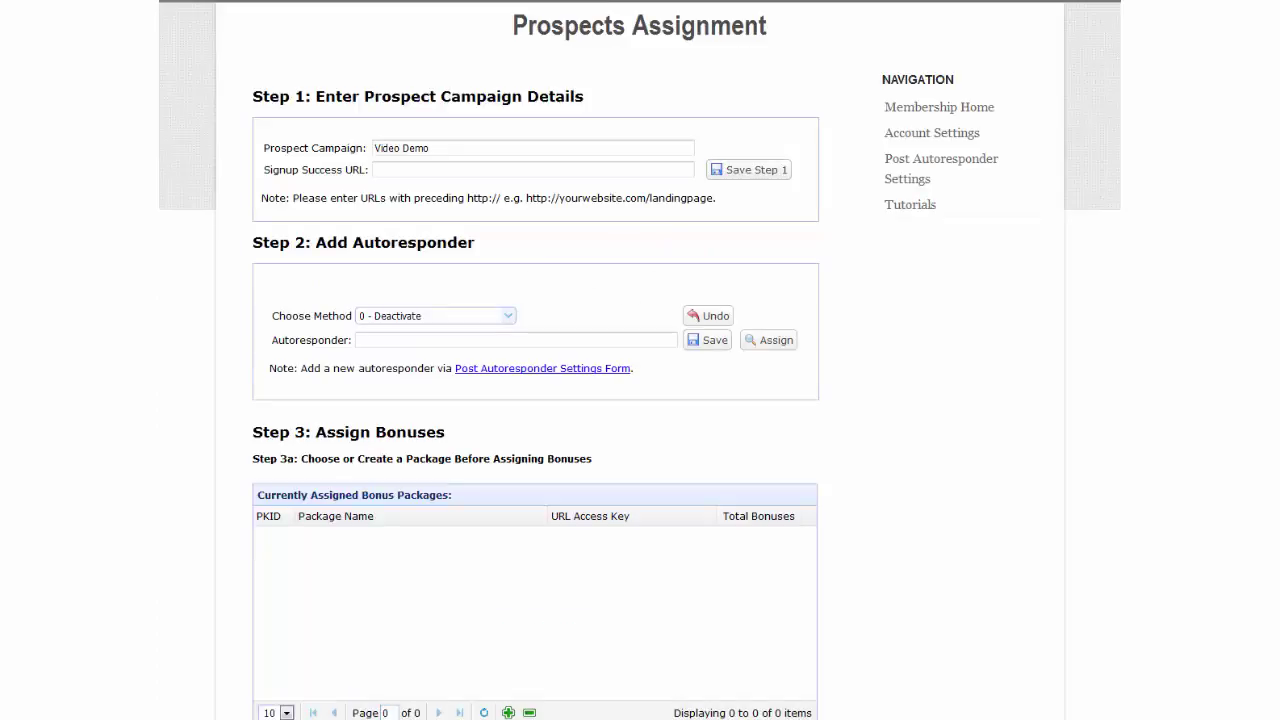
# - Assign the Video Demo autoresponder to the campaign using Post Data Integration
pyautogui.click(508, 316)
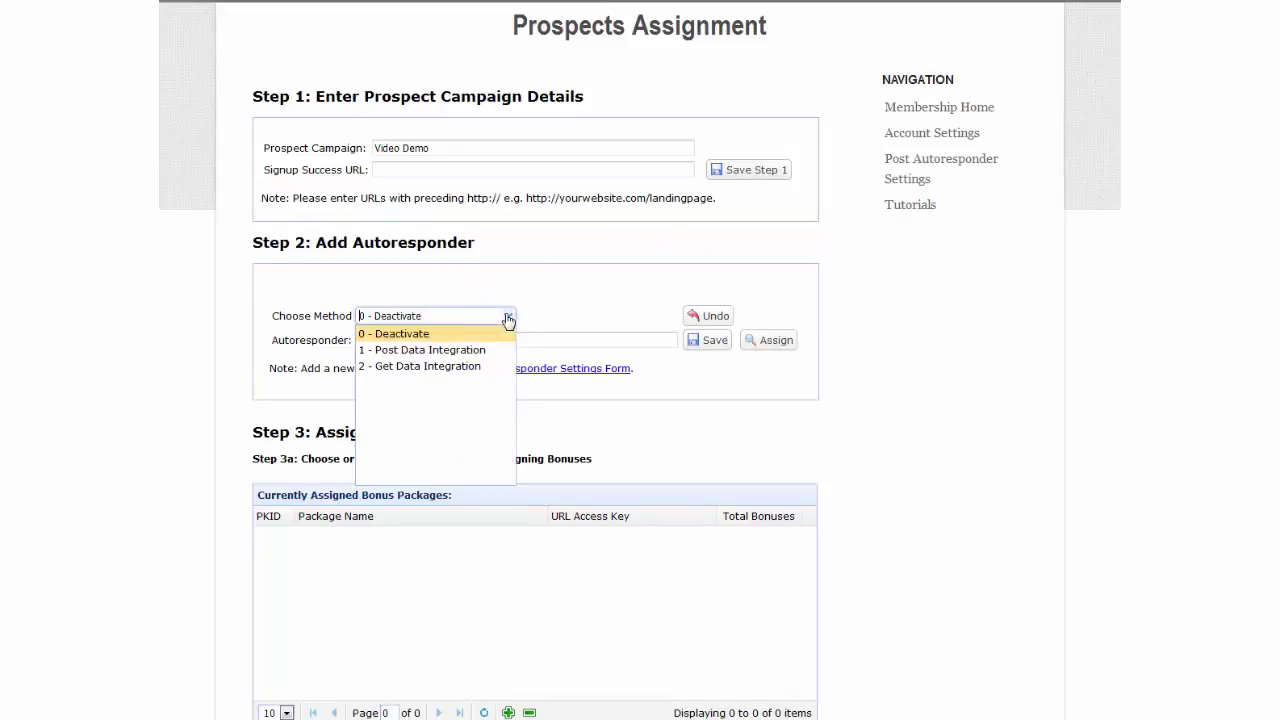
pyautogui.click(430, 350)
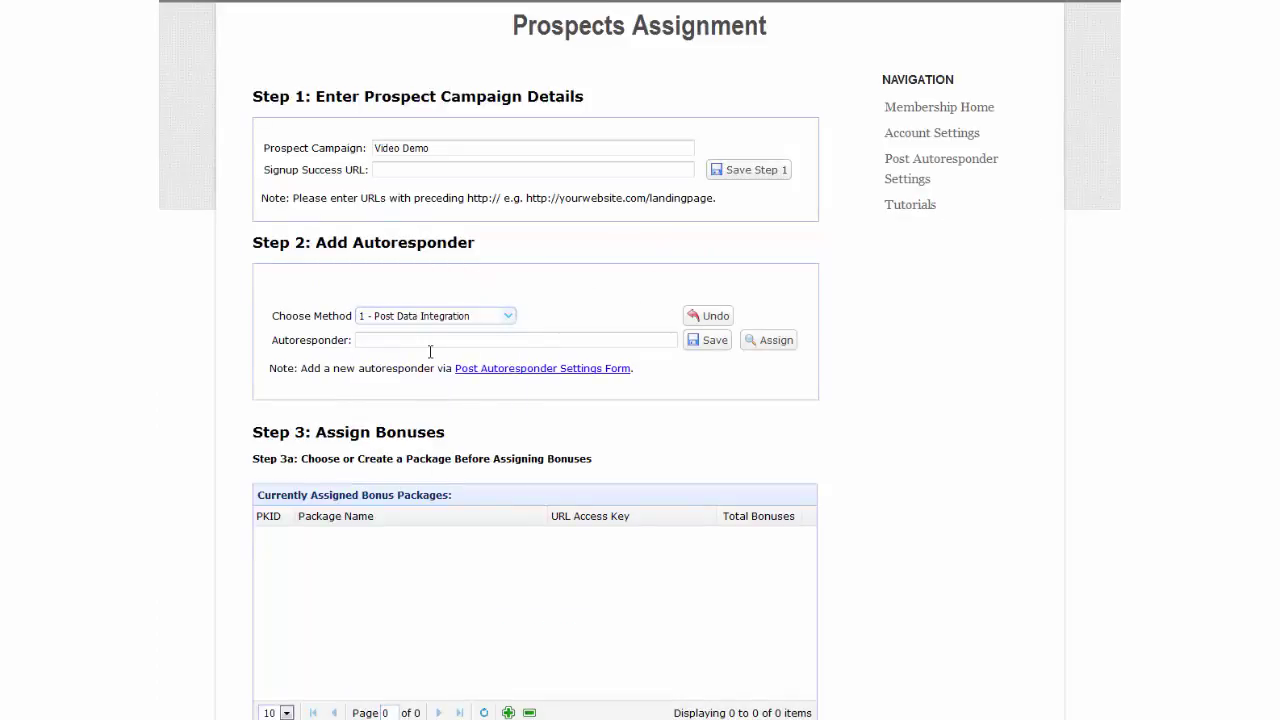
pyautogui.click(772, 342)
pyautogui.click(424, 408)
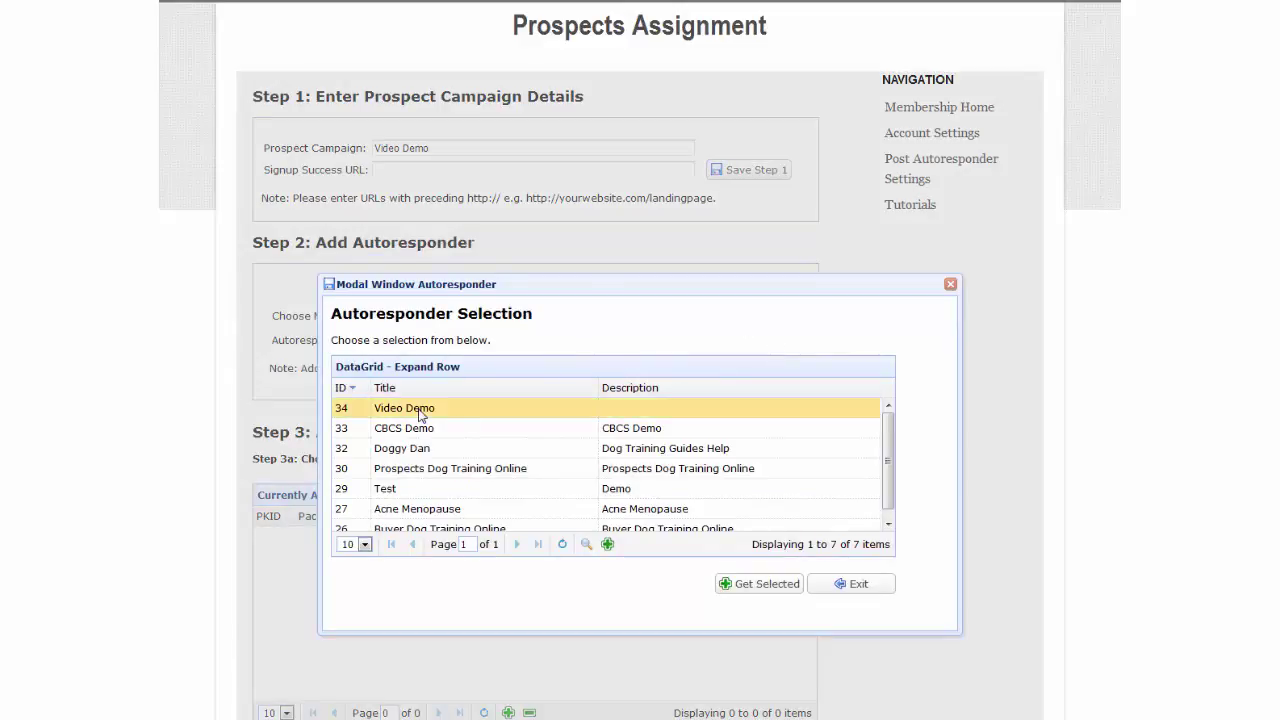
pyautogui.click(762, 588)
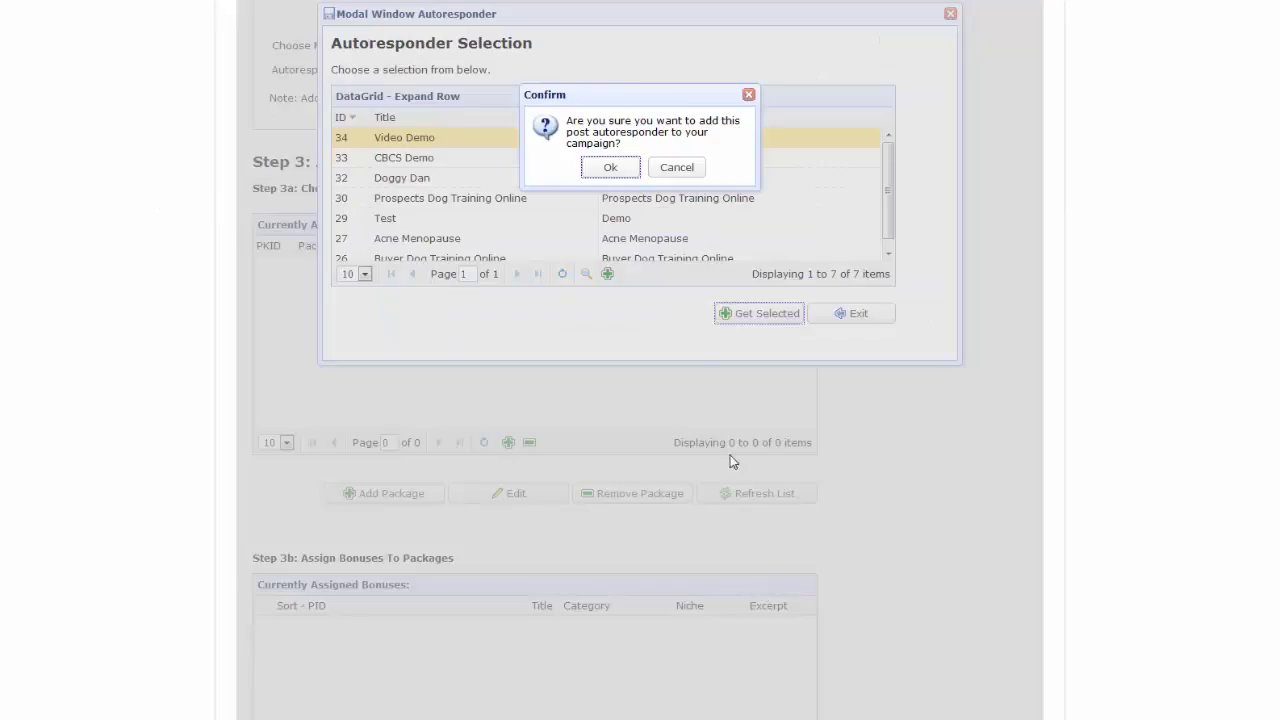
pyautogui.click(614, 177)
pyautogui.click(640, 168)
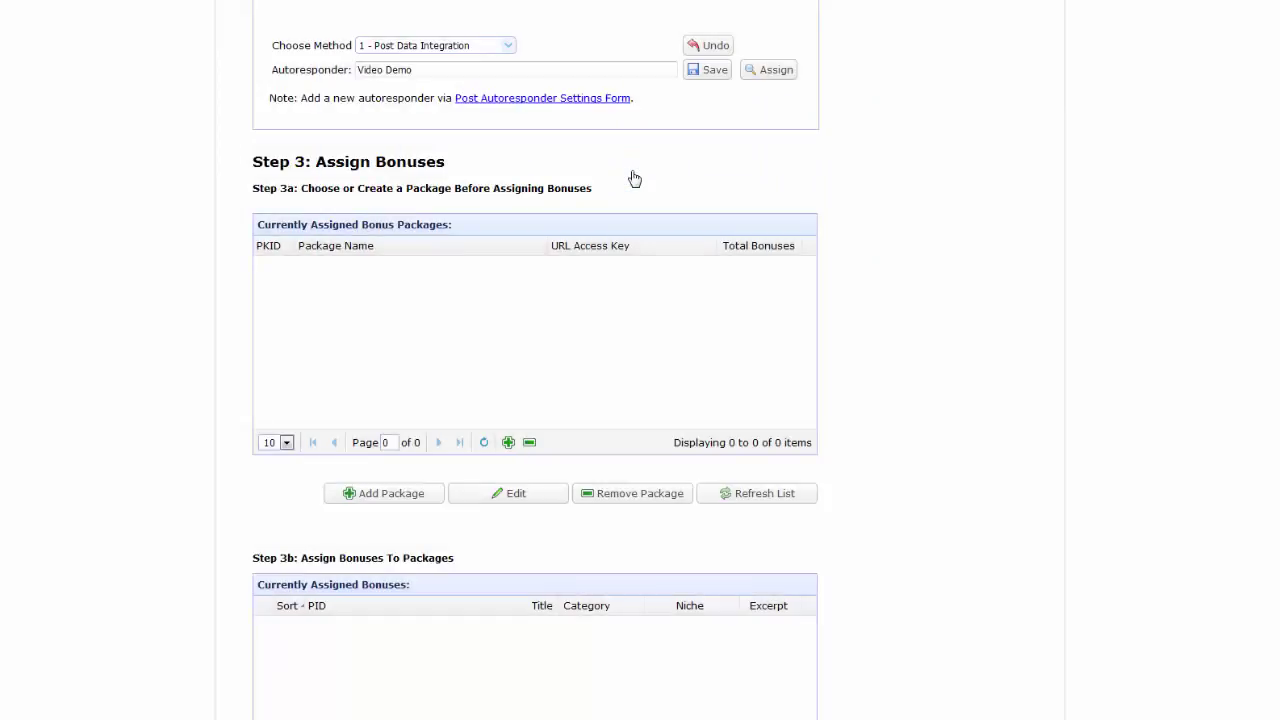
# - Create a bonus package named 'Video Demo' (PKID 31) and select it
pyautogui.scroll(-1, 409, 391)
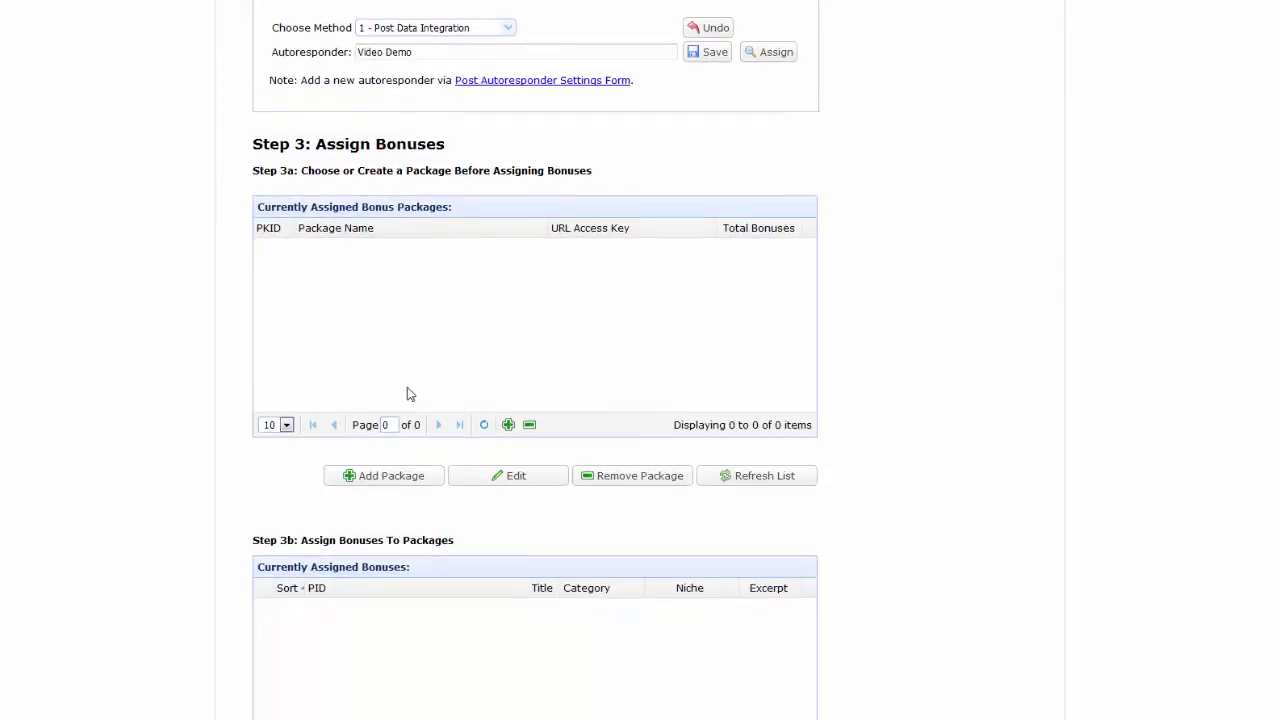
pyautogui.click(376, 481)
pyautogui.write('Vi')
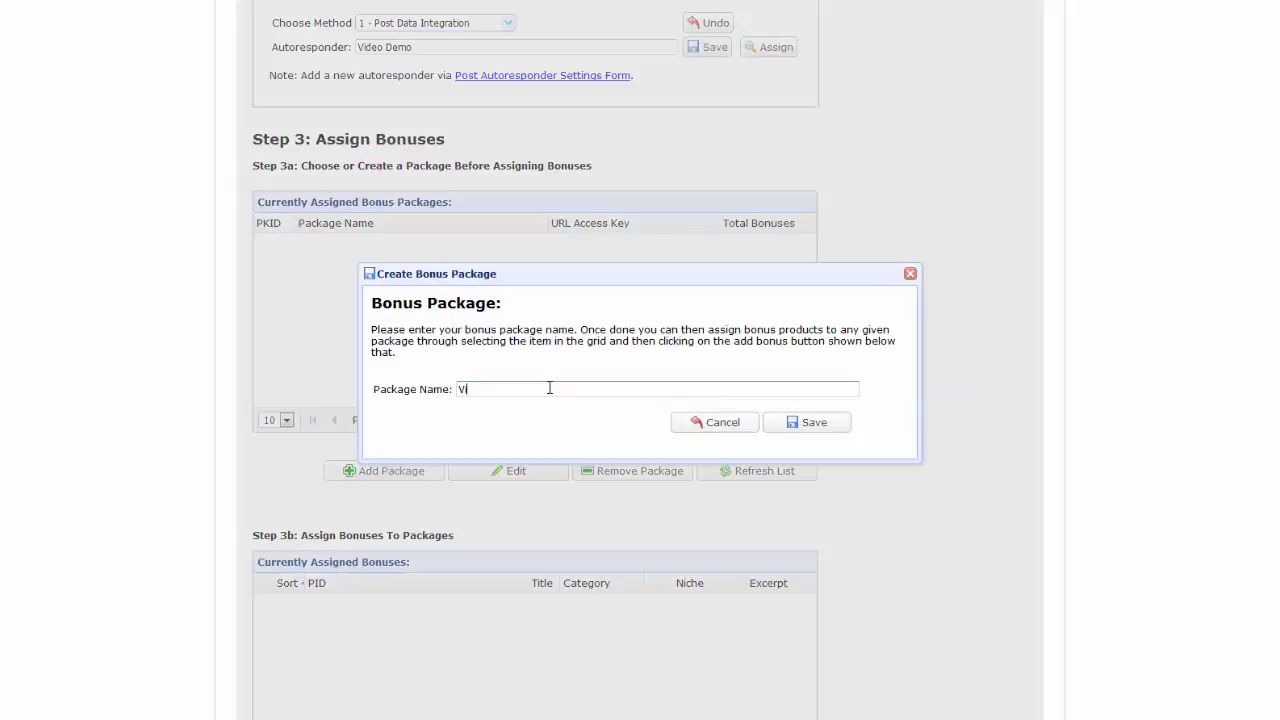
pyautogui.write('deo Demo')
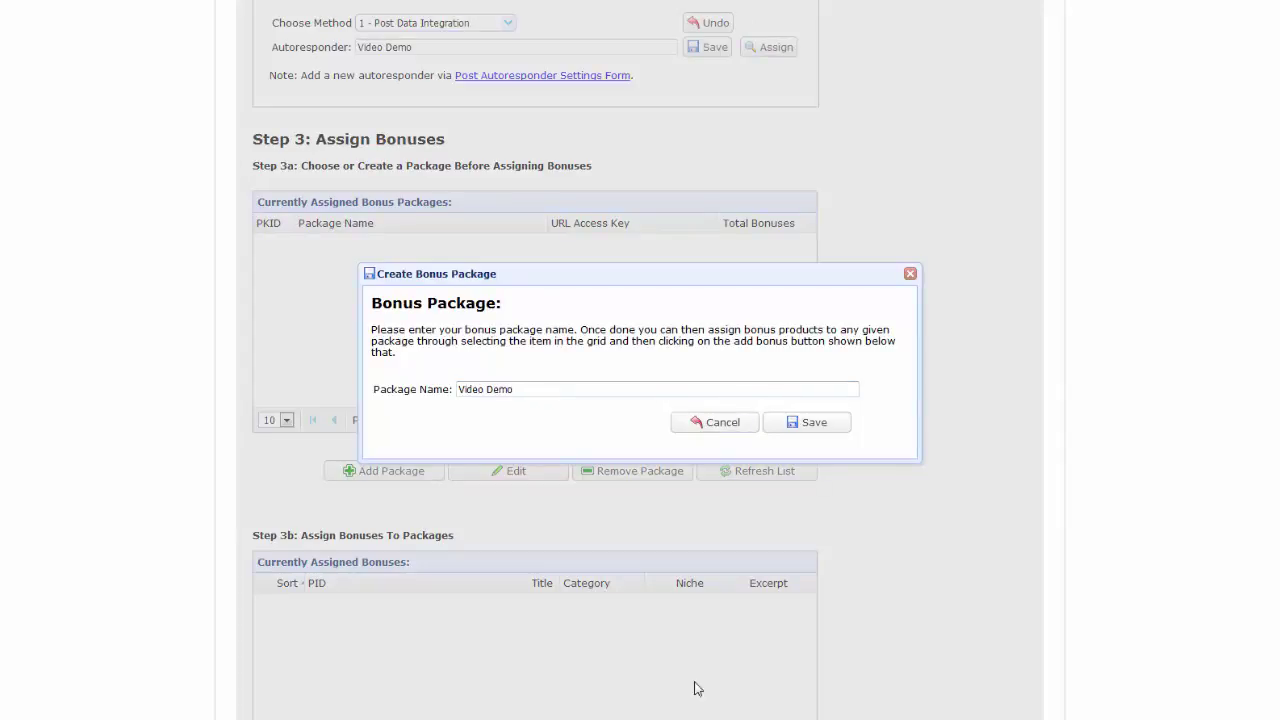
pyautogui.click(814, 424)
pyautogui.click(643, 347)
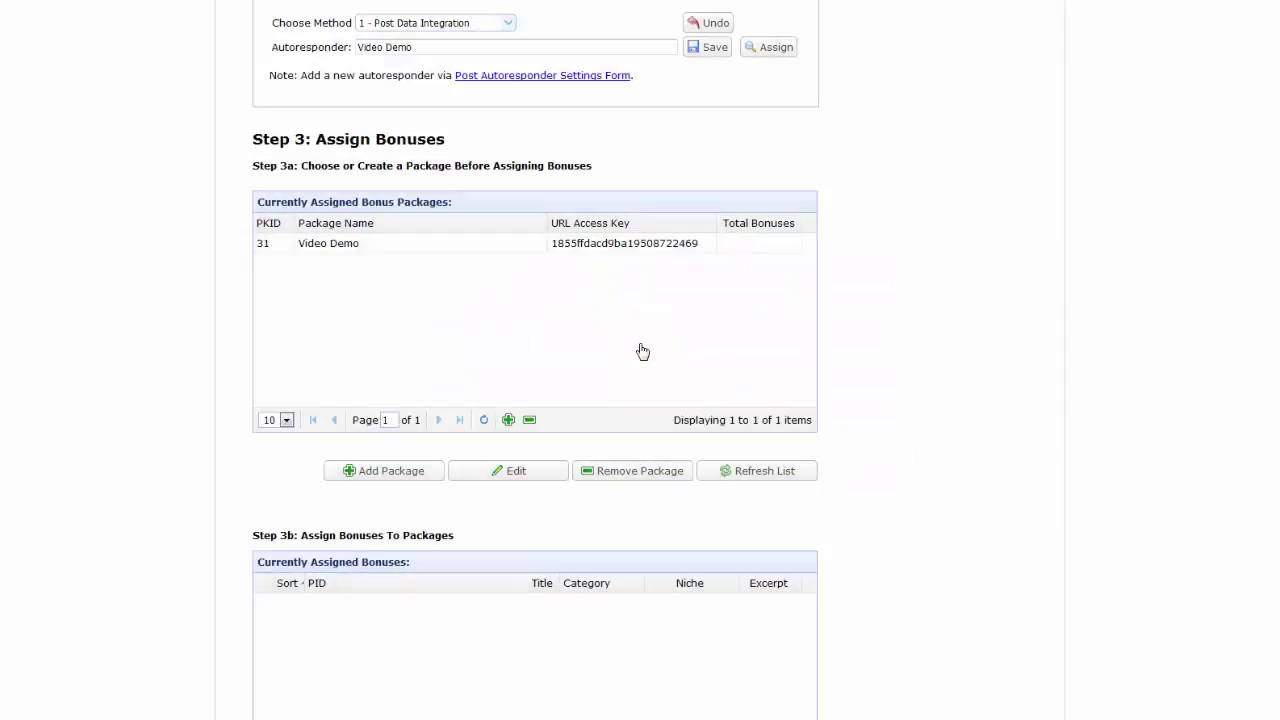
pyautogui.click(431, 252)
pyautogui.scroll(-3, 1005, 352)
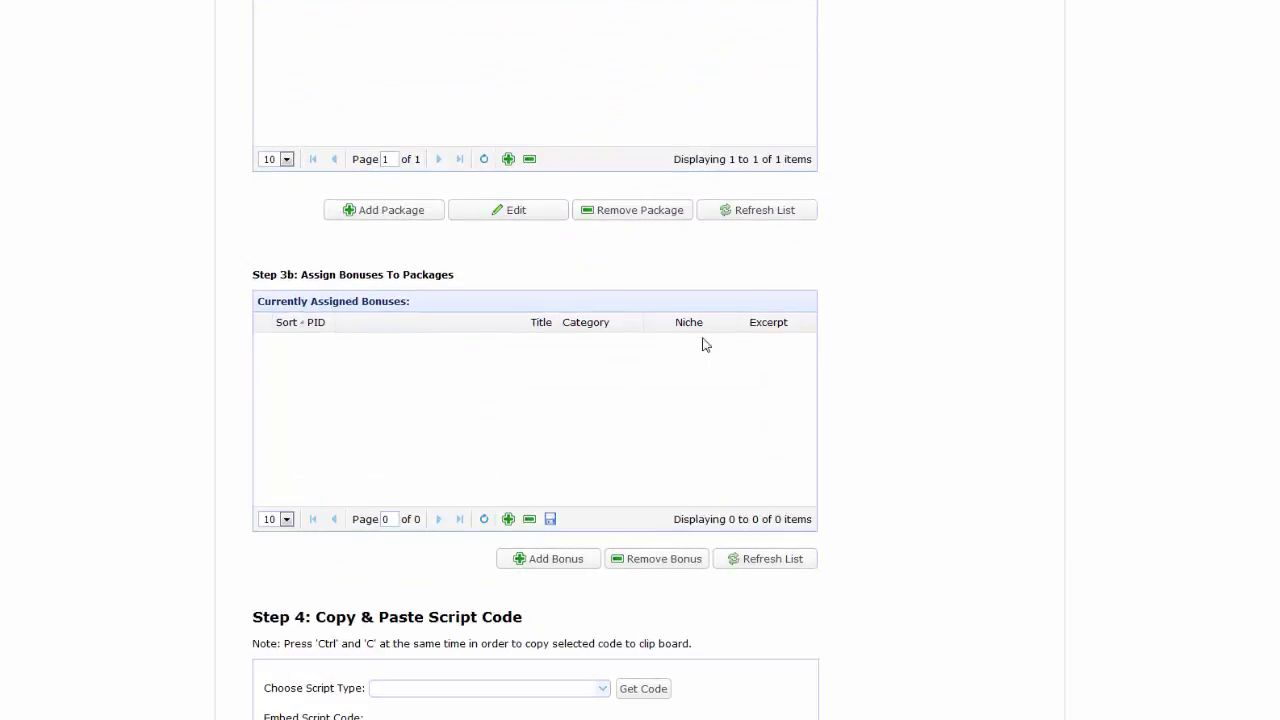
pyautogui.scroll(1, 632, 387)
# - Filter available bonuses to Health & Fitness, Diets & Weight Loss and run the query
pyautogui.click(549, 633)
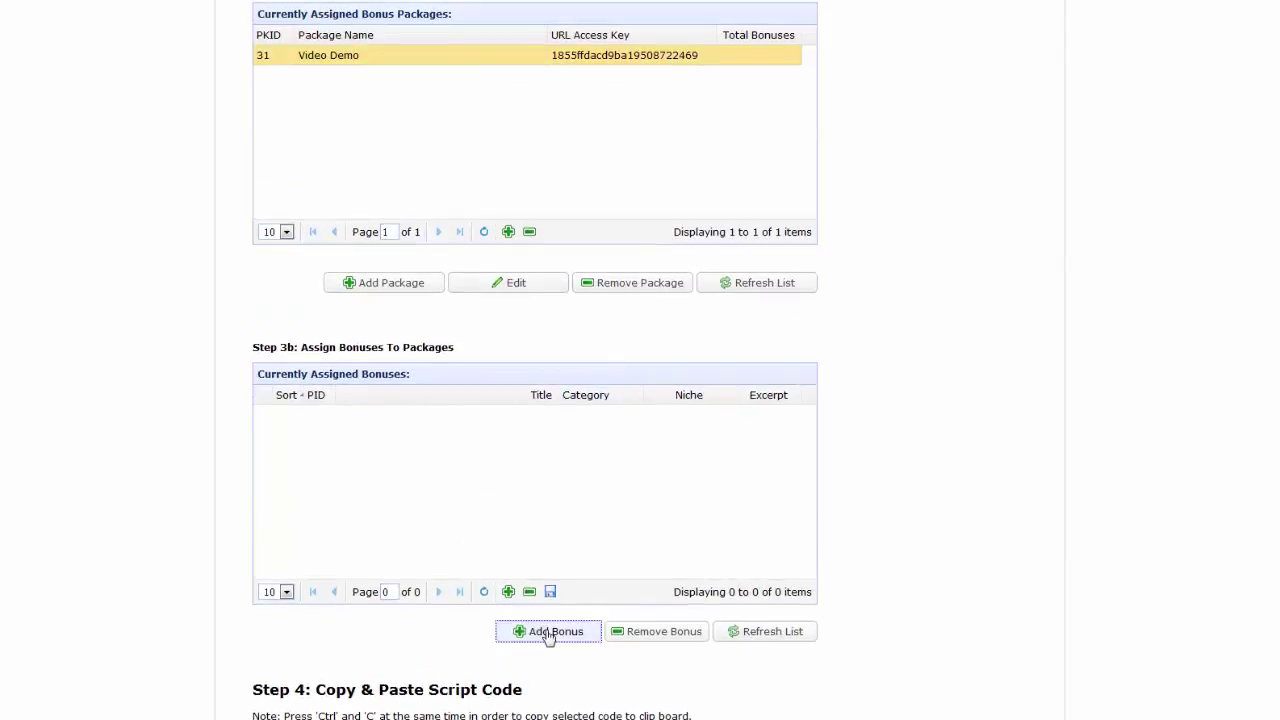
pyautogui.click(592, 177)
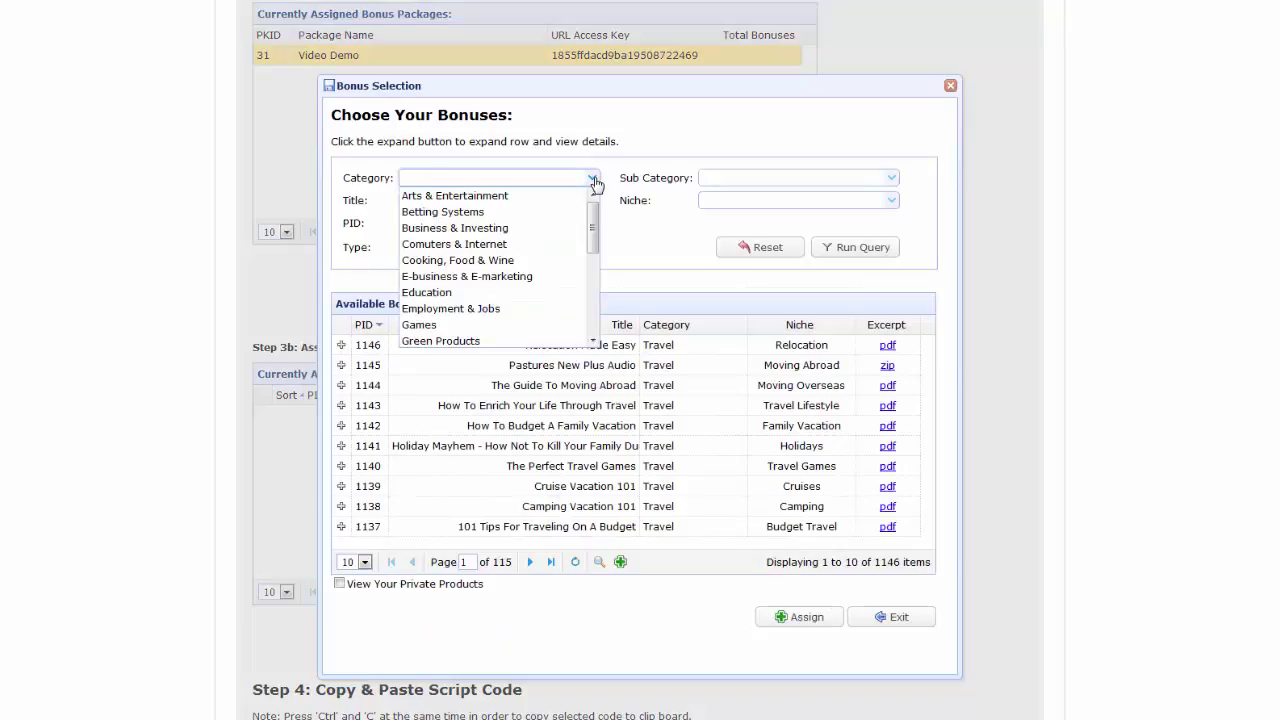
pyautogui.moveTo(592, 222); pyautogui.dragTo(591, 312)
pyautogui.scroll(3, 548, 298)
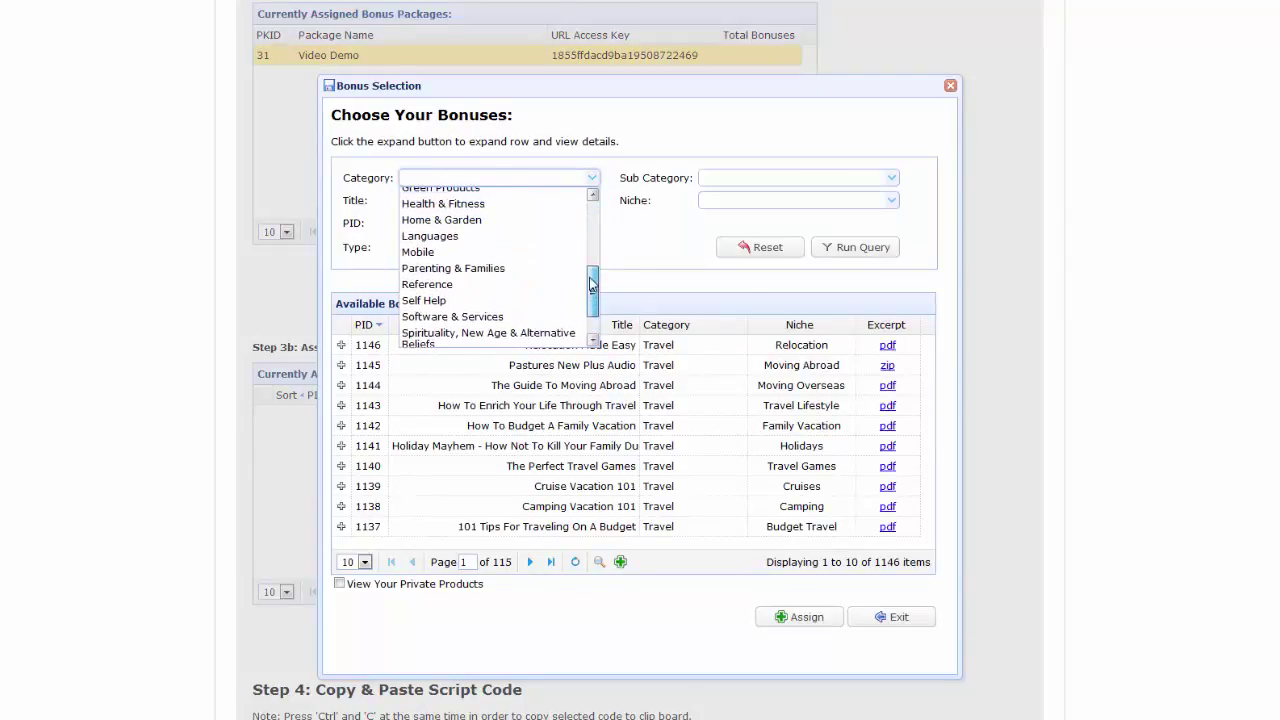
pyautogui.click(473, 223)
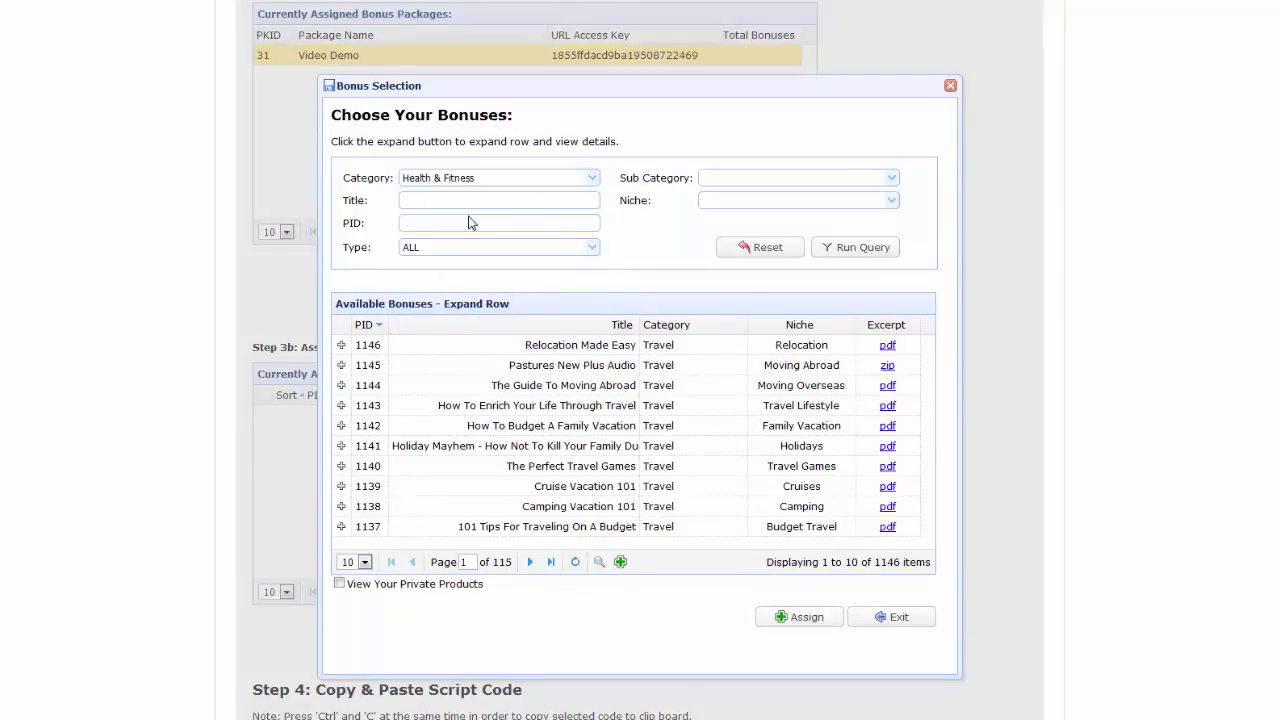
pyautogui.click(891, 178)
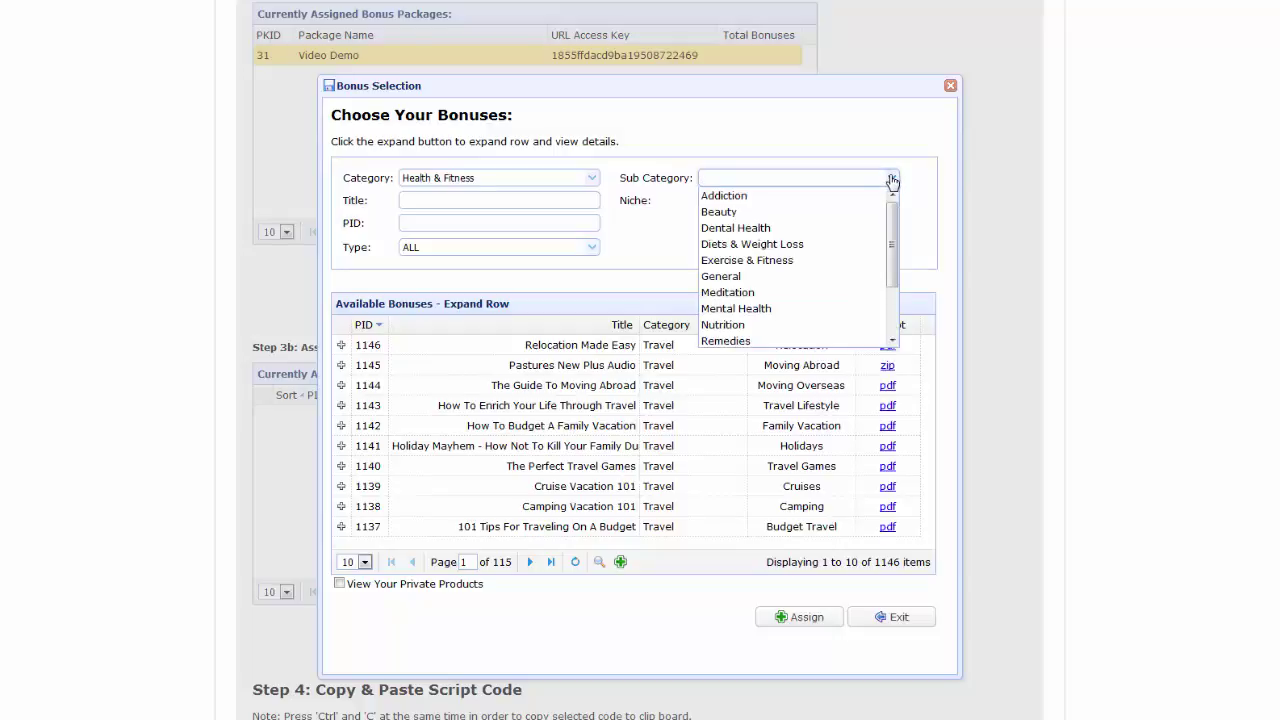
pyautogui.click(801, 245)
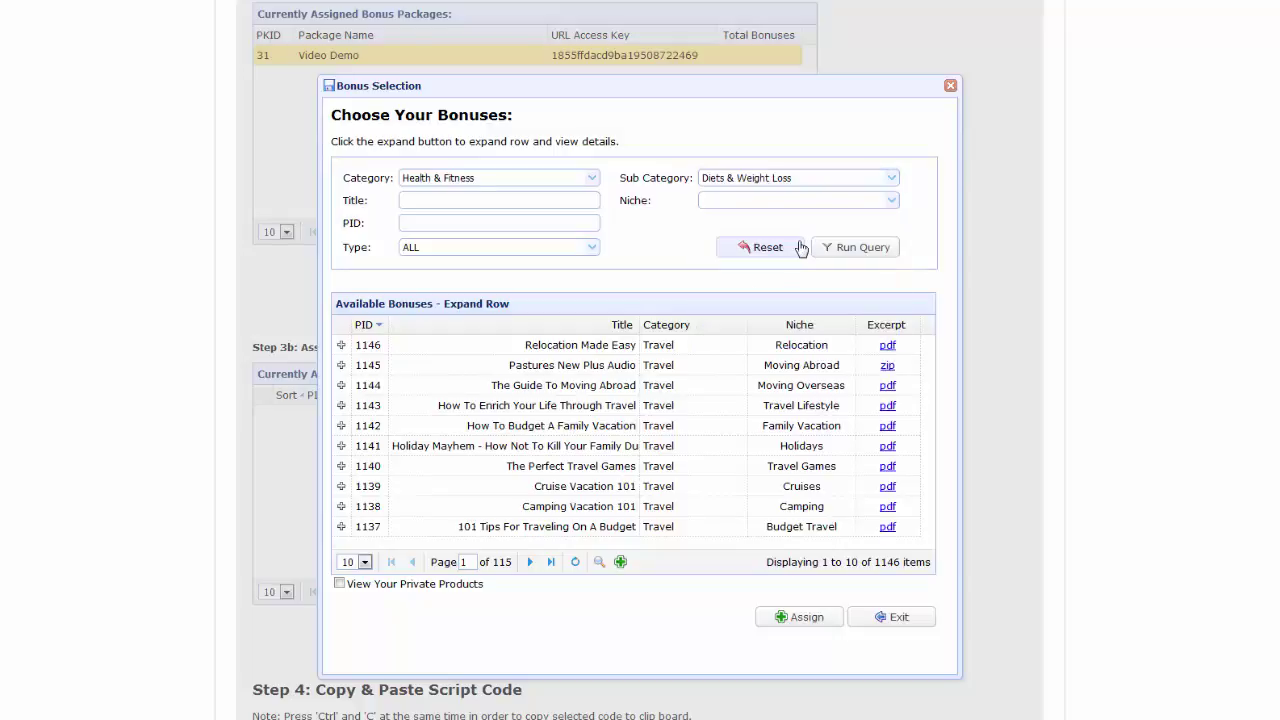
pyautogui.click(858, 248)
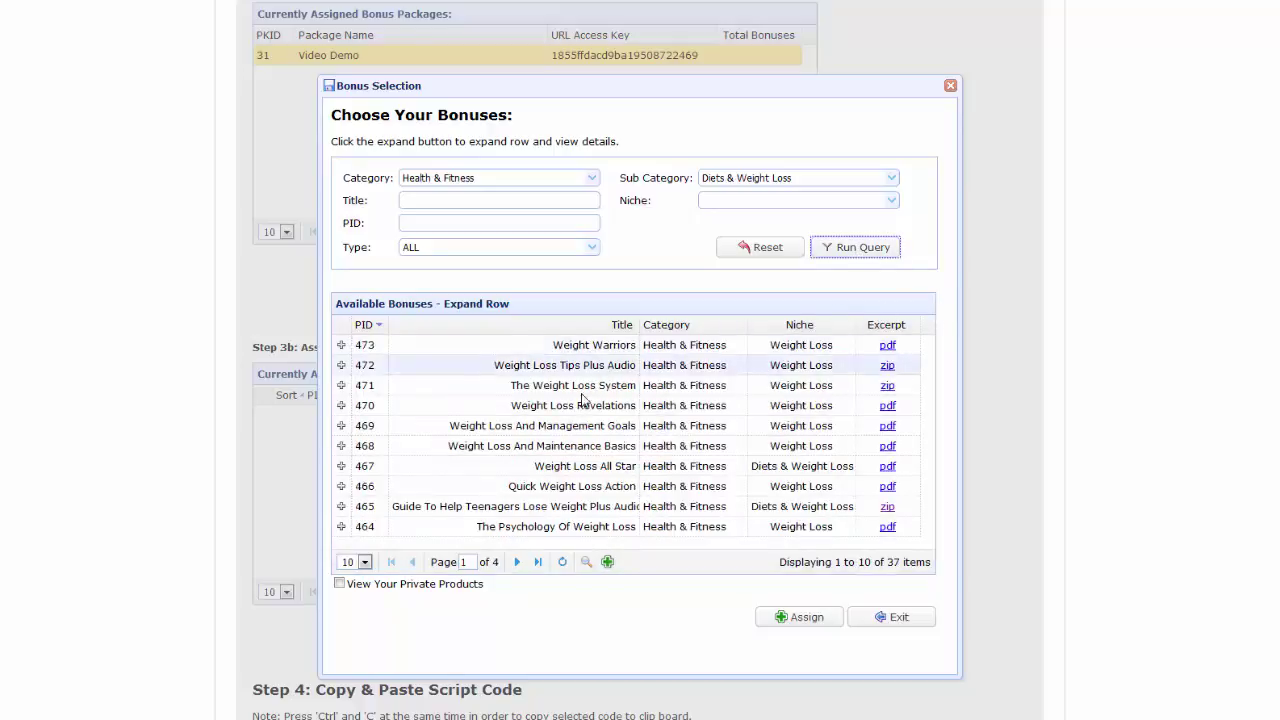
# - Expand bonus 465, Guide To Help Teenagers Lose Weight Plus Audio, to see its details
pyautogui.click(343, 510)
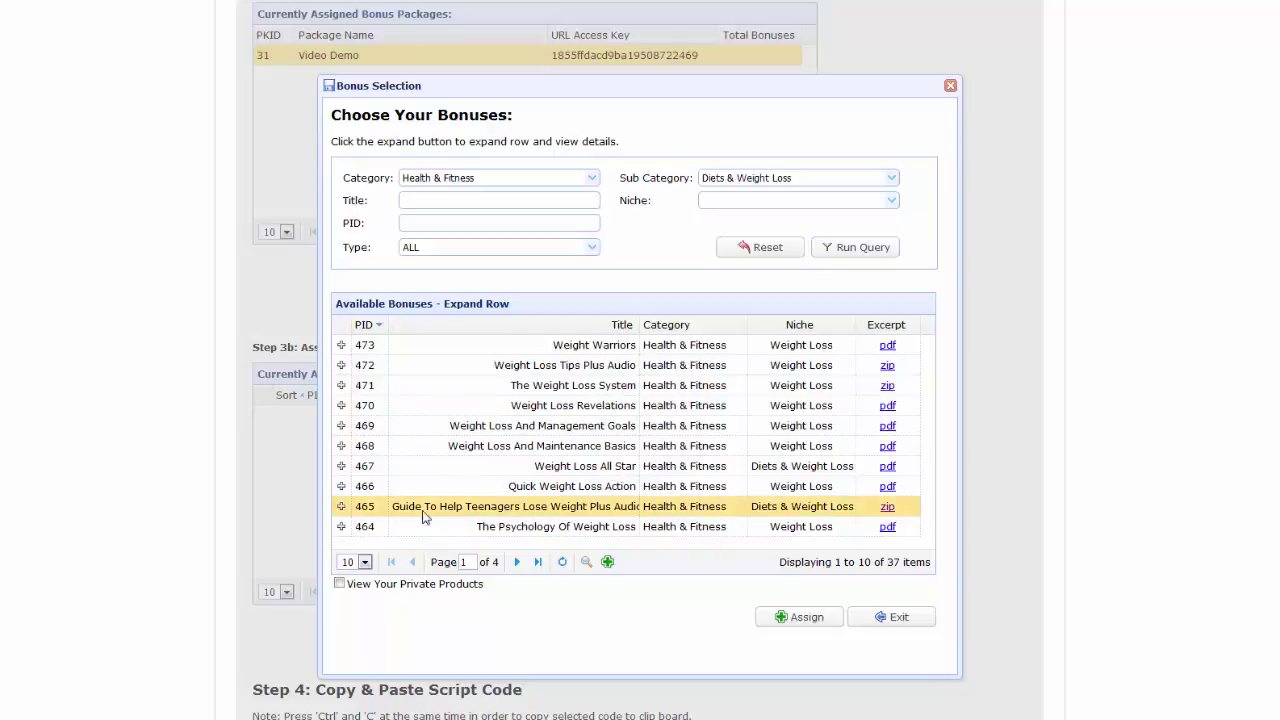
pyautogui.click(341, 510)
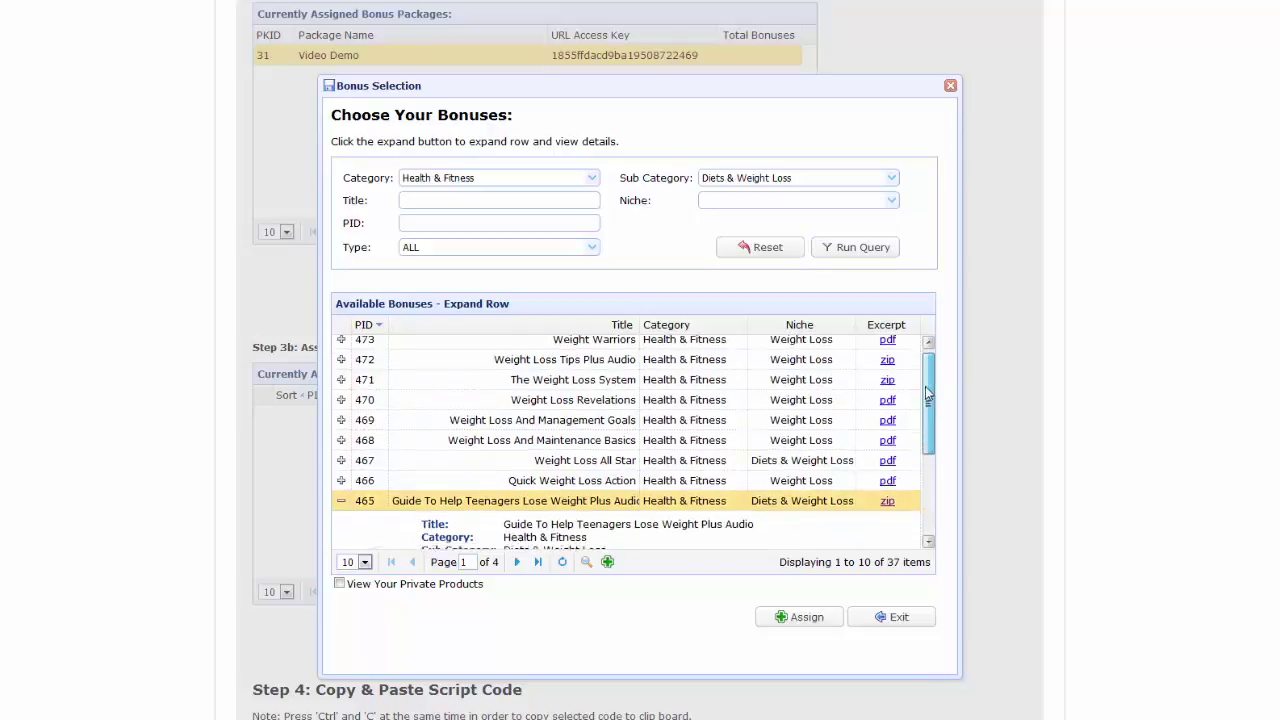
pyautogui.moveTo(930, 375); pyautogui.dragTo(930, 465)
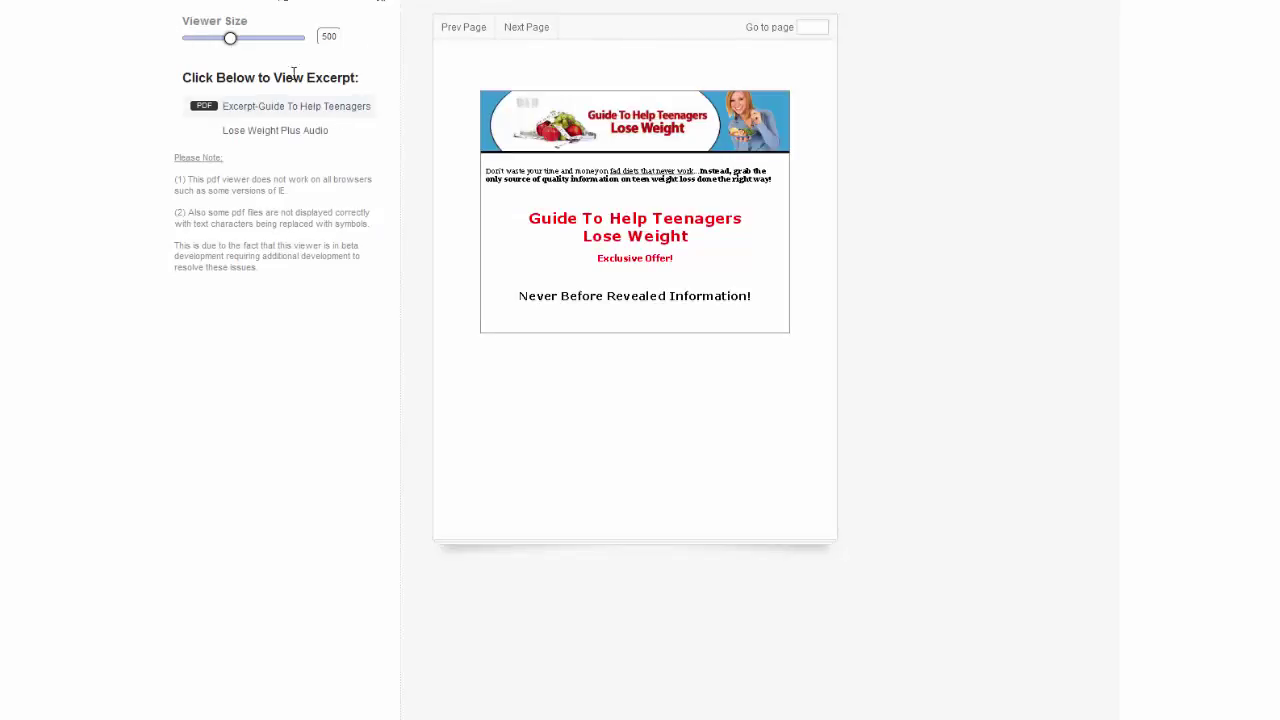
# - Set the excerpt viewer size to 700 and page forward twice through the PDF
pyautogui.click(258, 38)
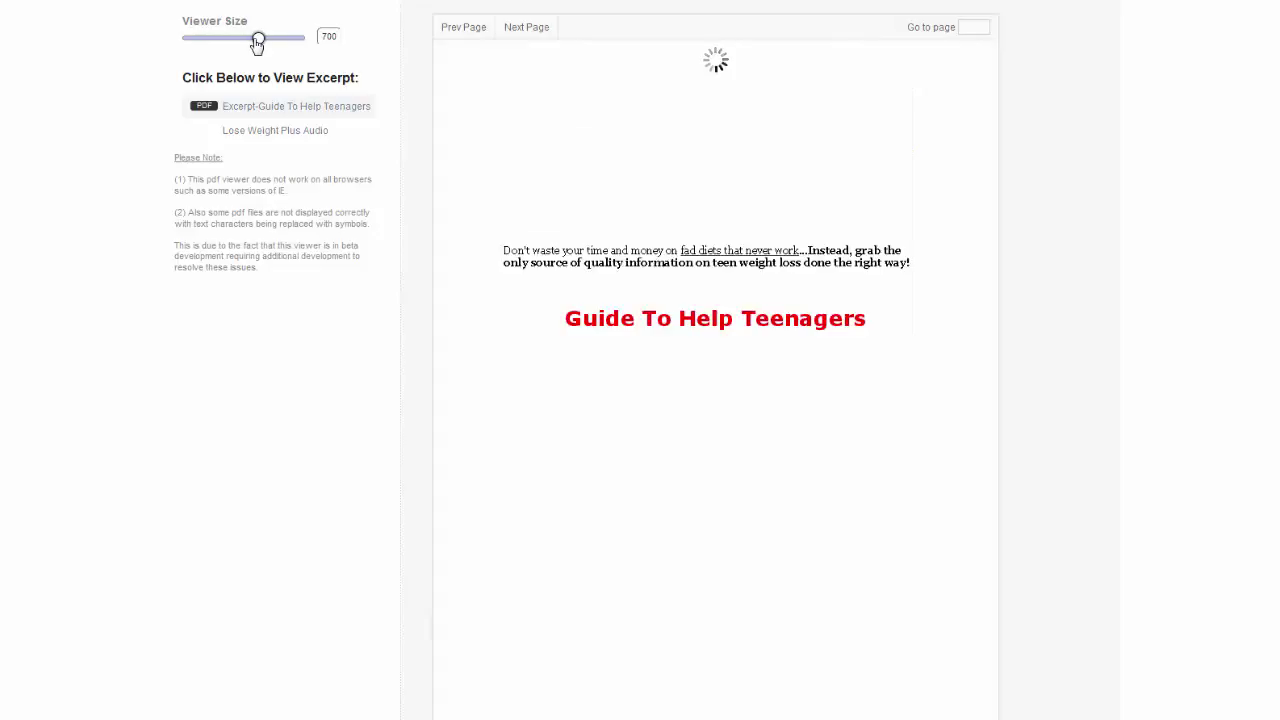
pyautogui.click(514, 37)
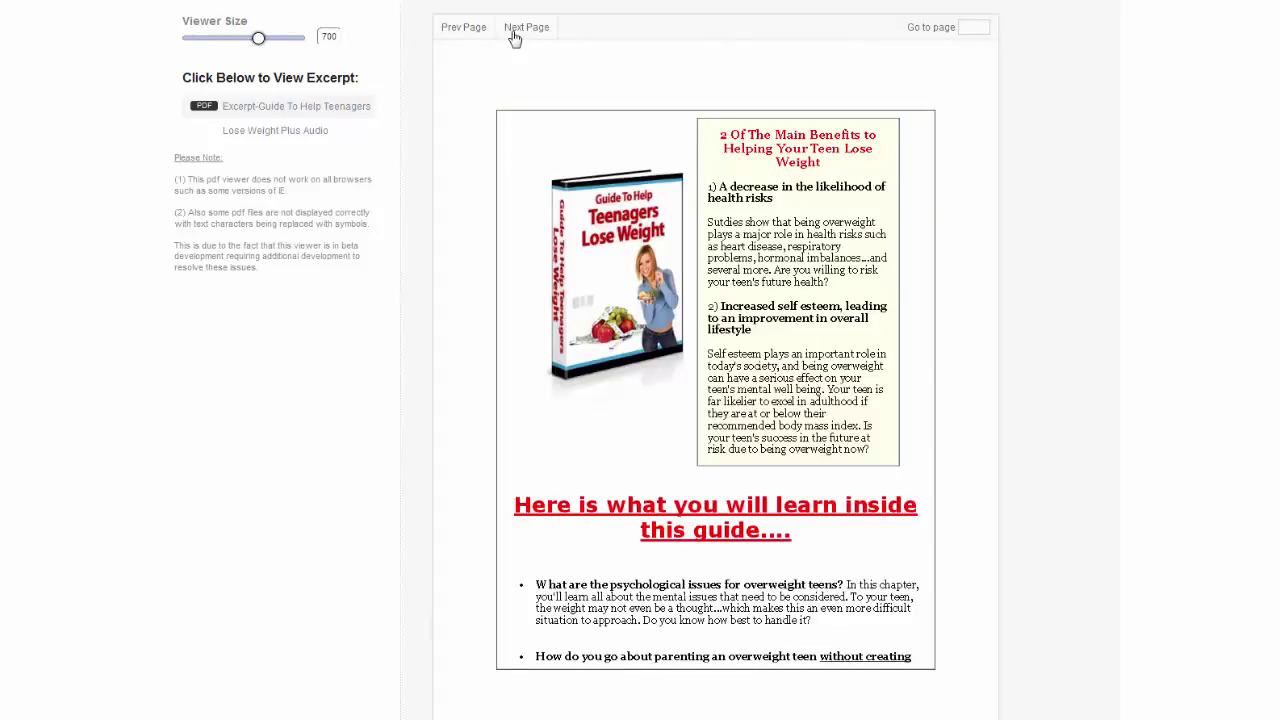
pyautogui.click(514, 37)
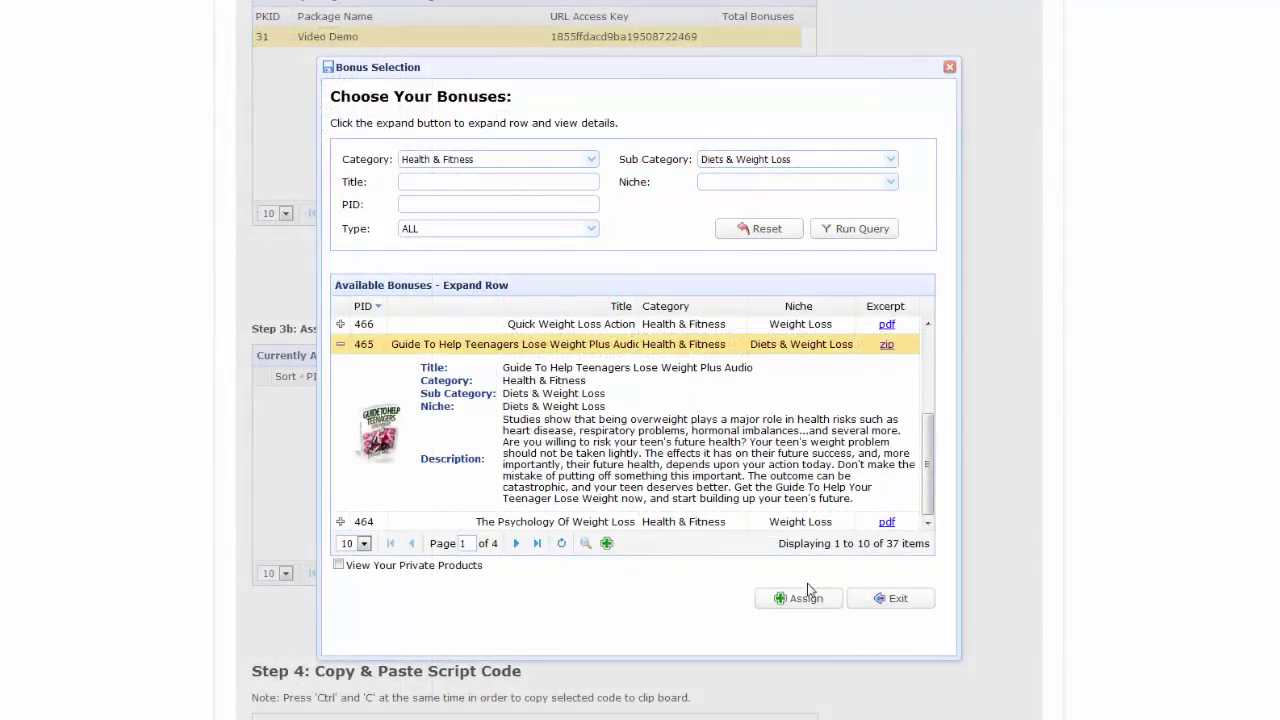
# - Assign bonus 465 to the Video Demo package, collapse its row, and exit Bonus Selection
pyautogui.click(806, 598)
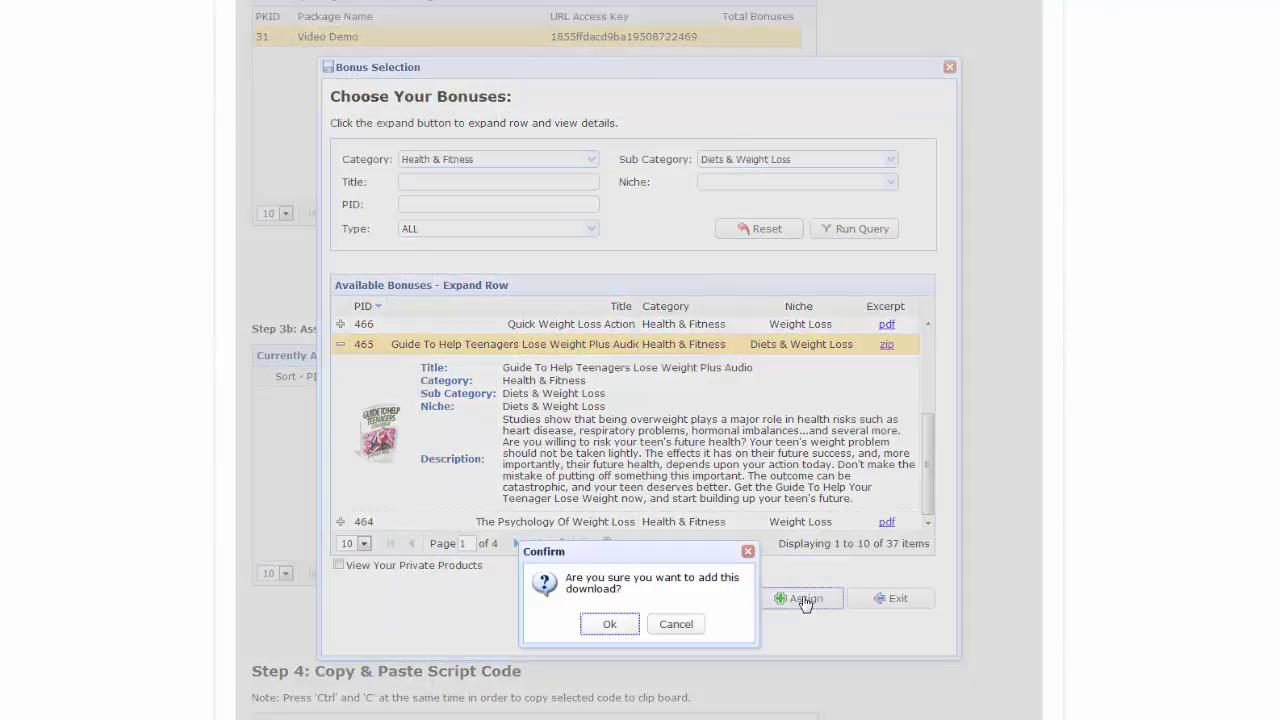
pyautogui.click(609, 624)
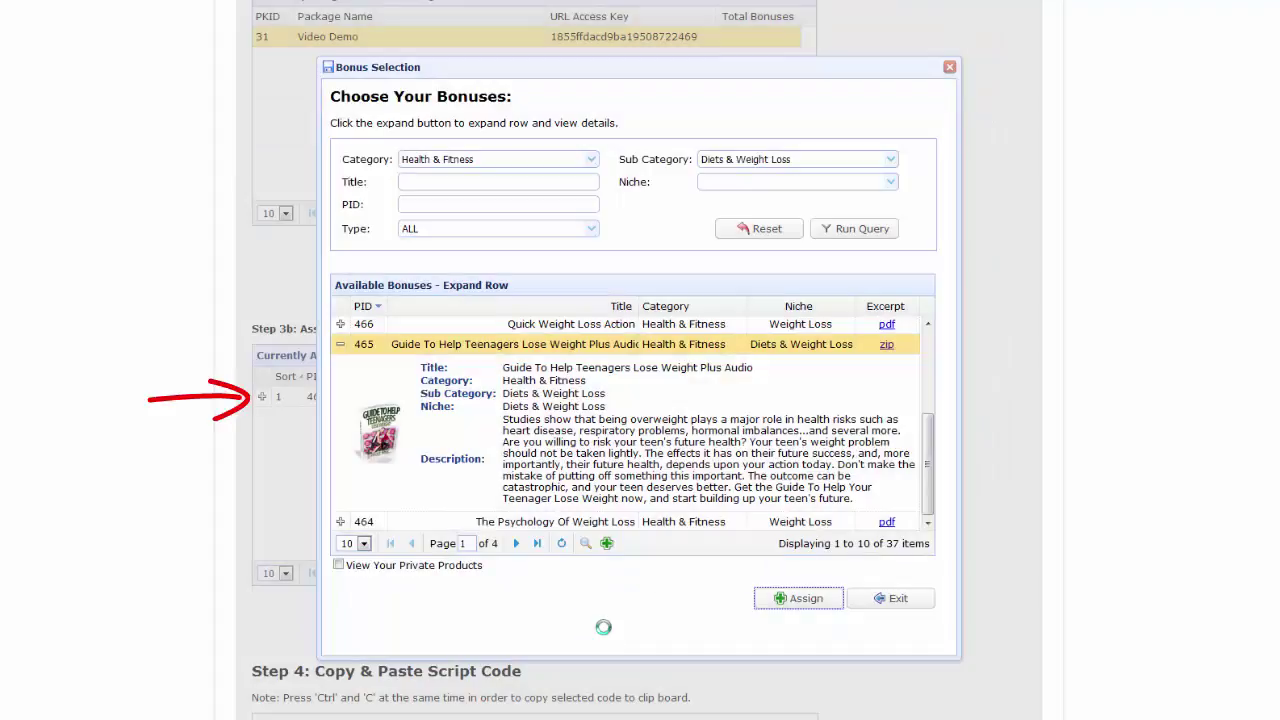
pyautogui.click(340, 345)
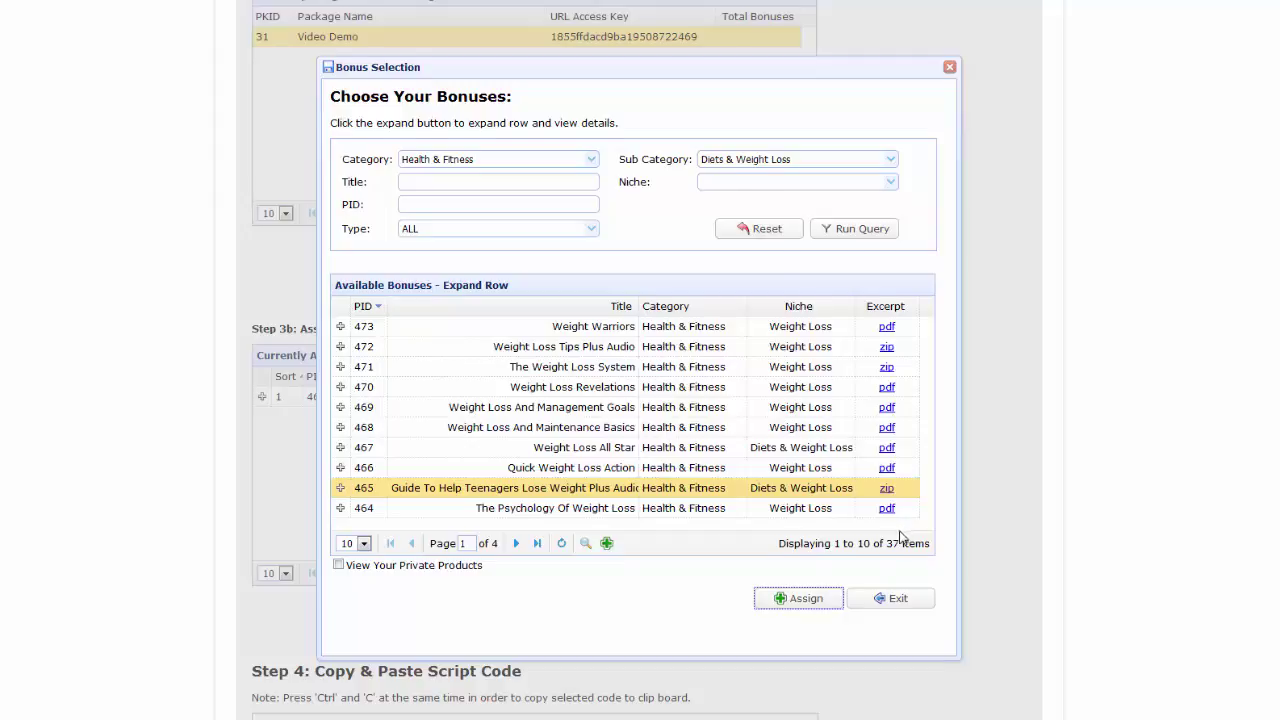
pyautogui.click(896, 580)
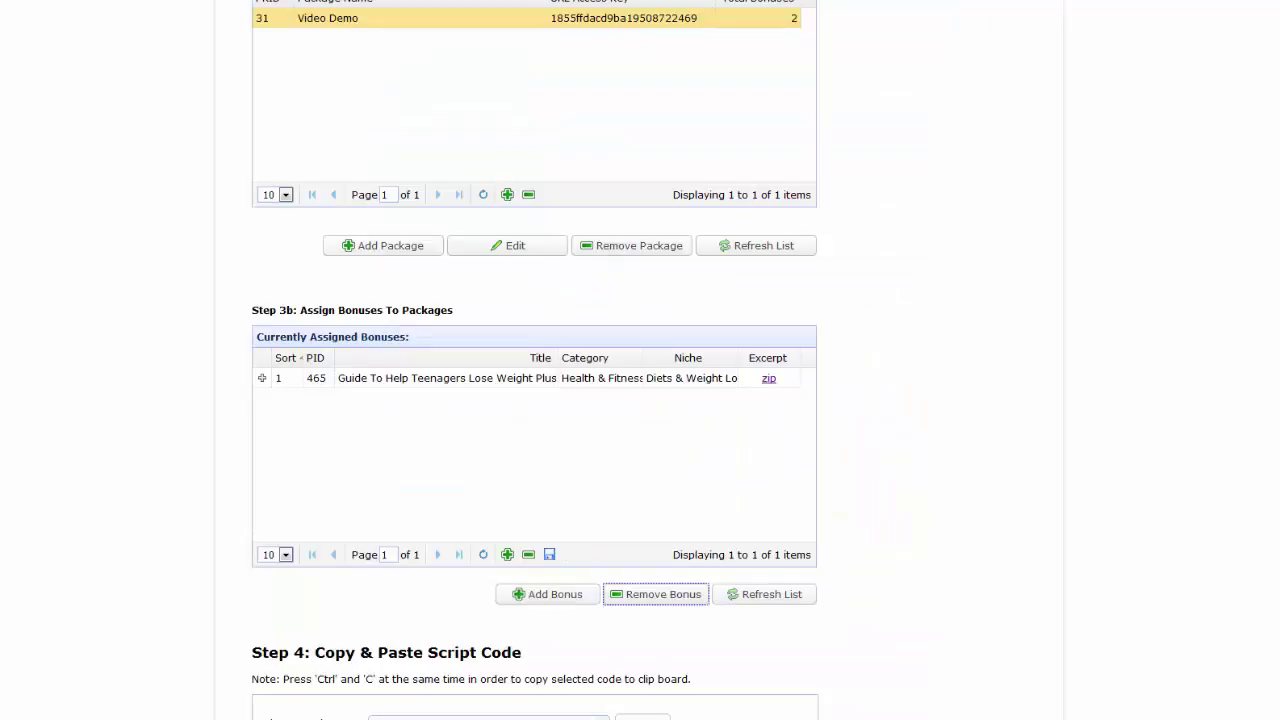
# - Generate the Email Optin Code script in Step 4 and select all of it
pyautogui.scroll(-4, 535, 360)
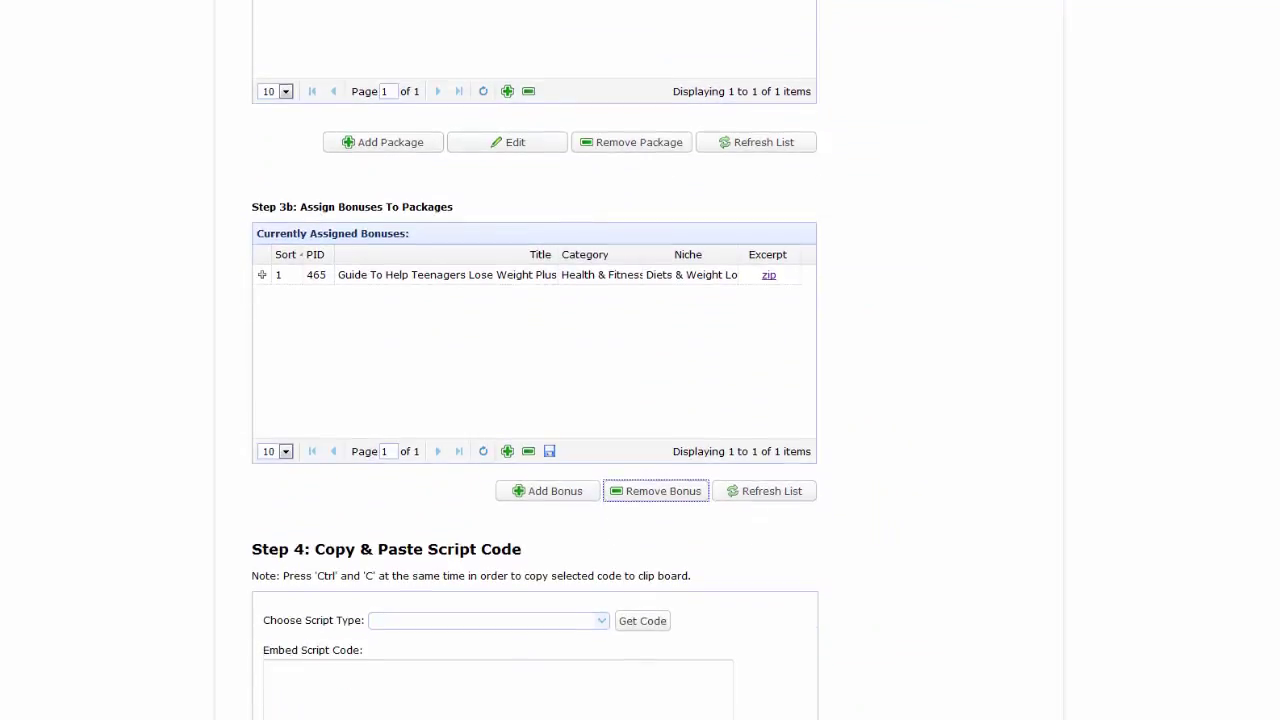
pyautogui.scroll(-2, 535, 360)
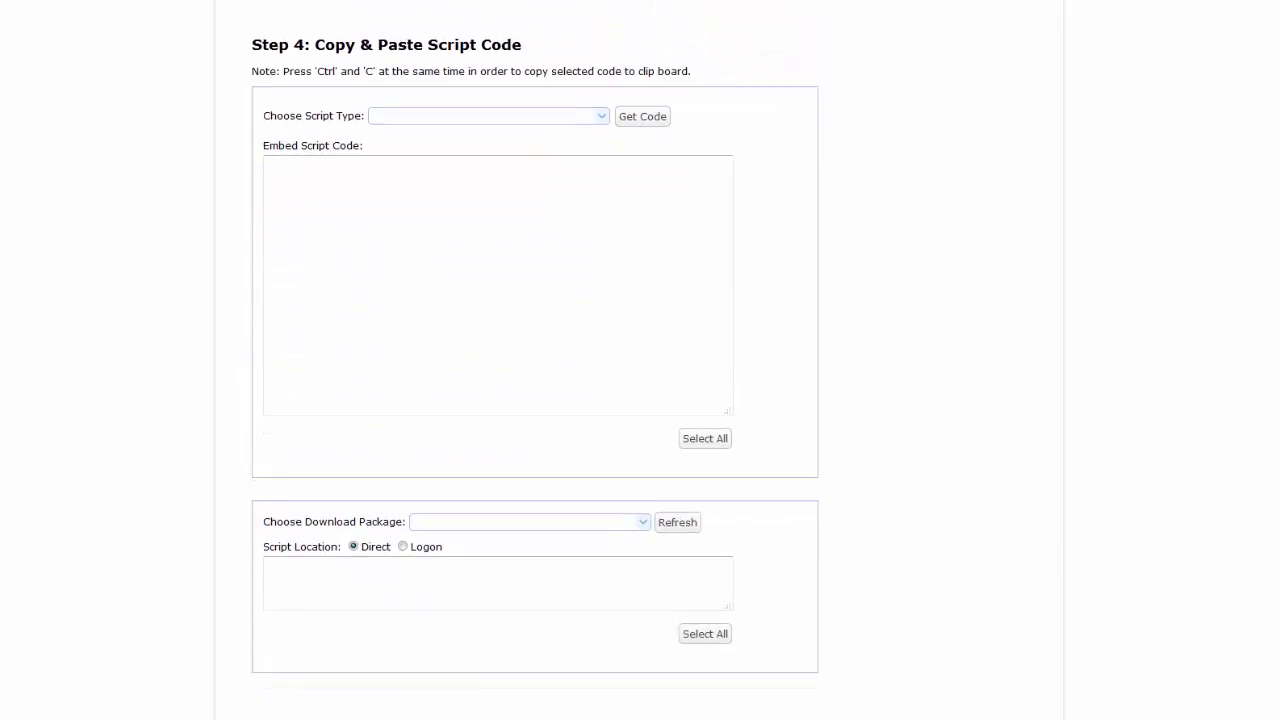
pyautogui.click(600, 118)
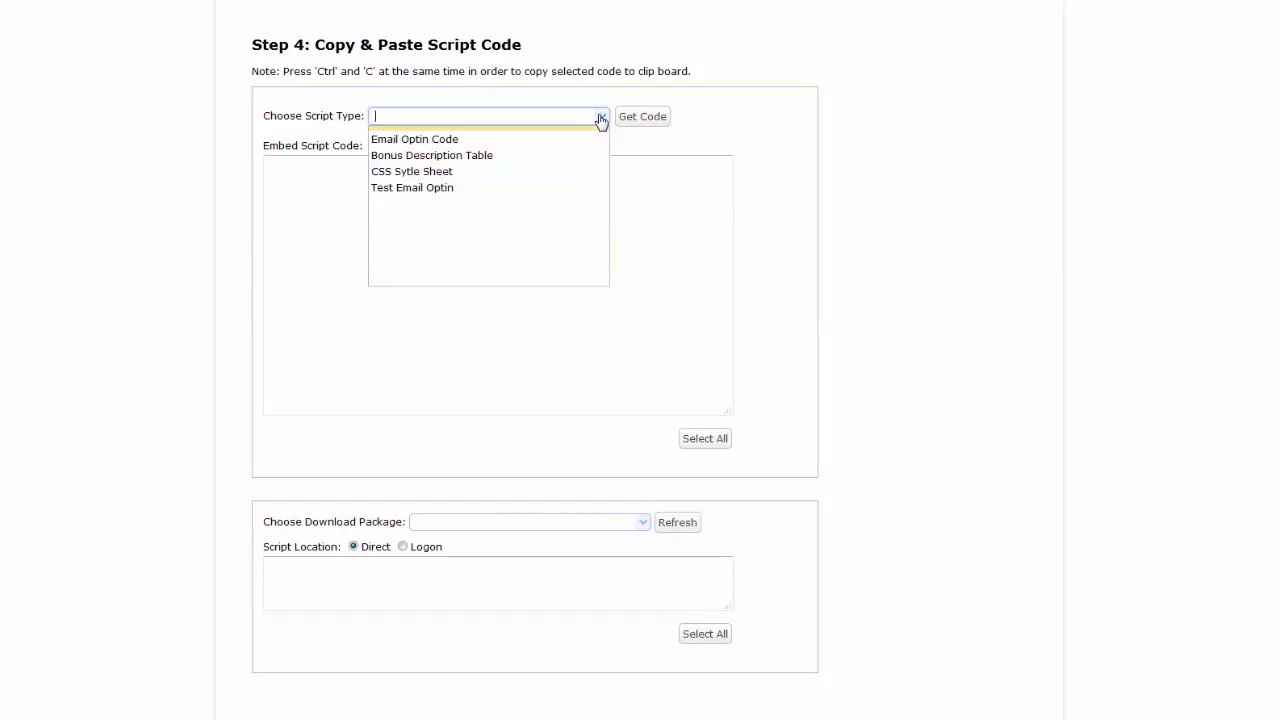
pyautogui.click(582, 139)
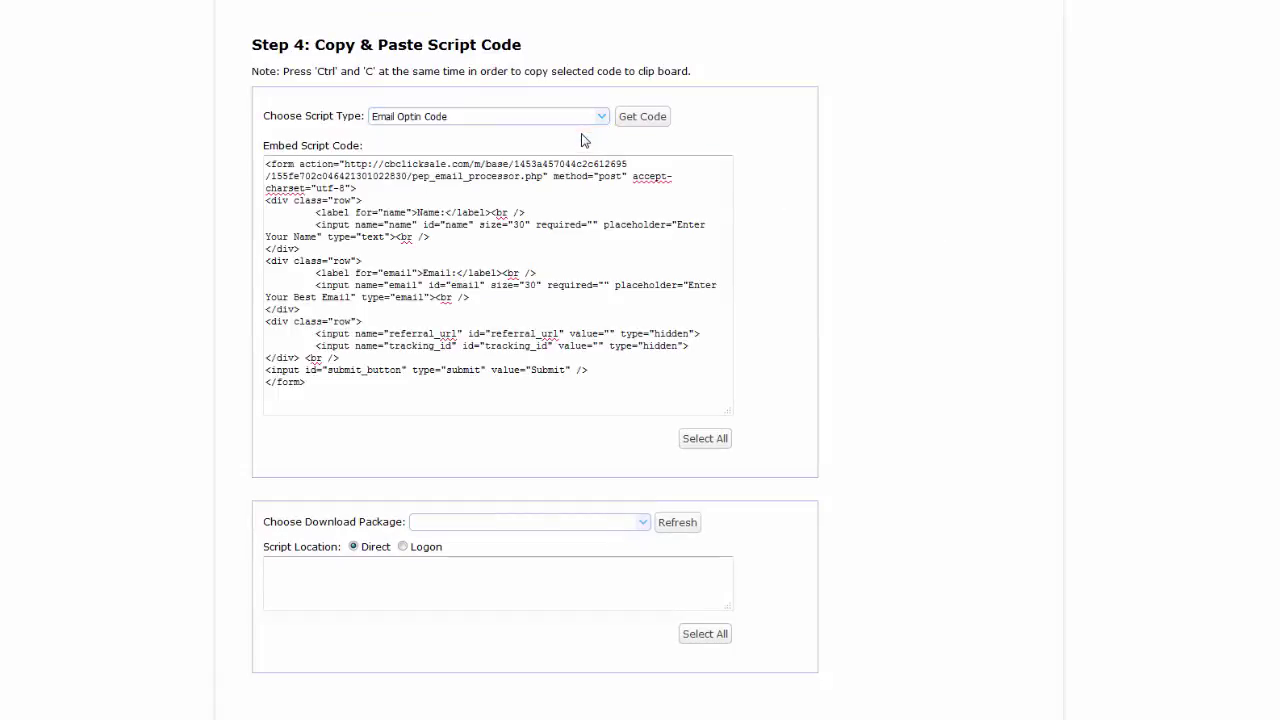
pyautogui.click(714, 441)
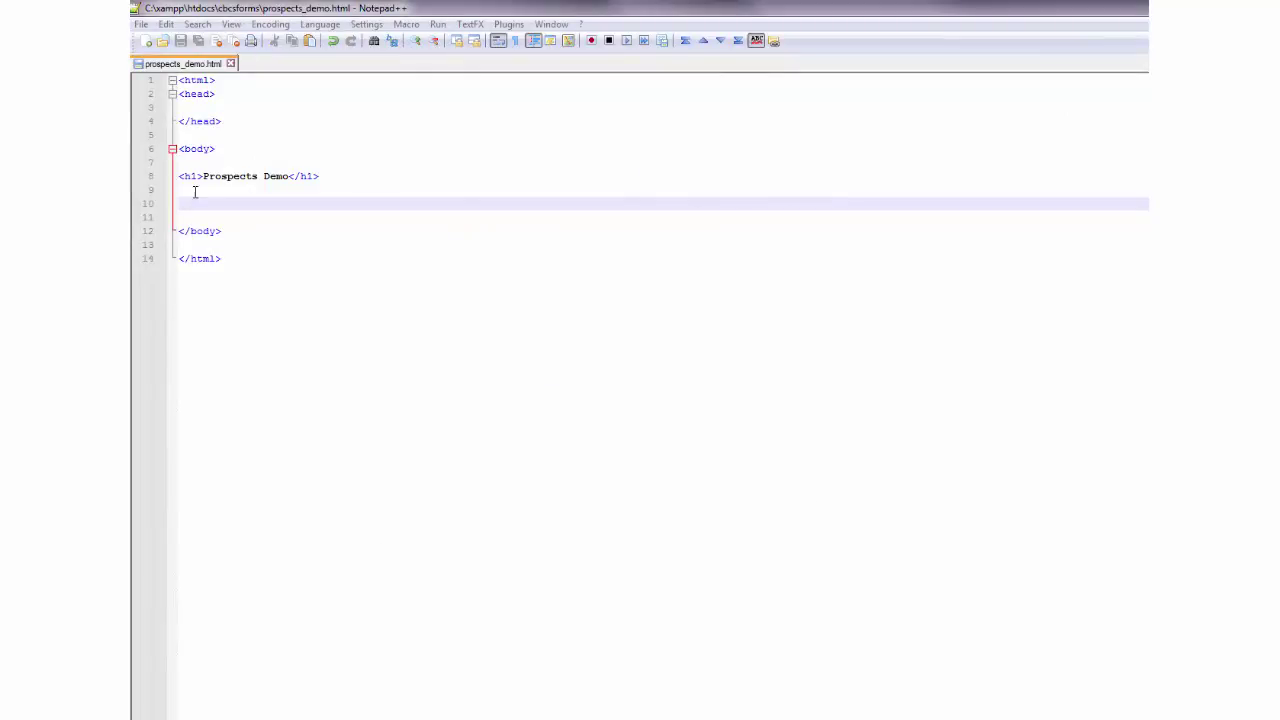
# - Paste the opt-in form code at line 10 of prospects_demo.html and save the file
pyautogui.click(191, 196)
pyautogui.hotkey('ctrl', 'v')
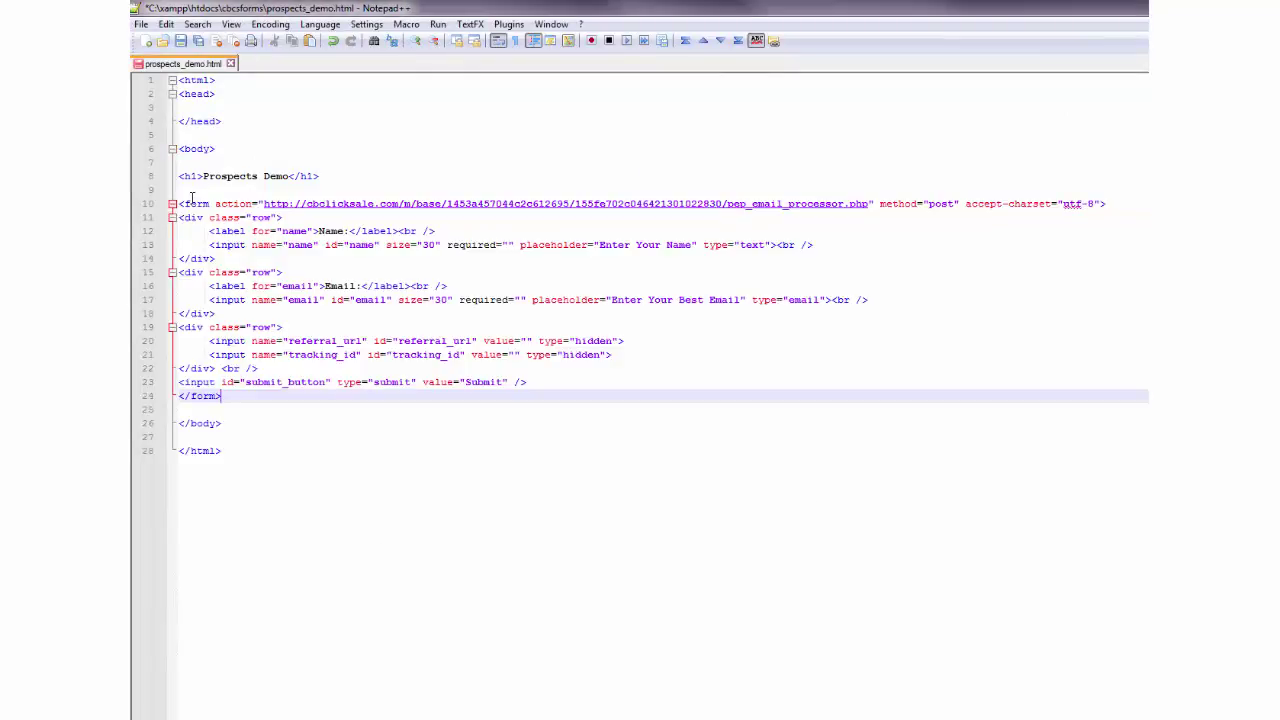
pyautogui.click(182, 41)
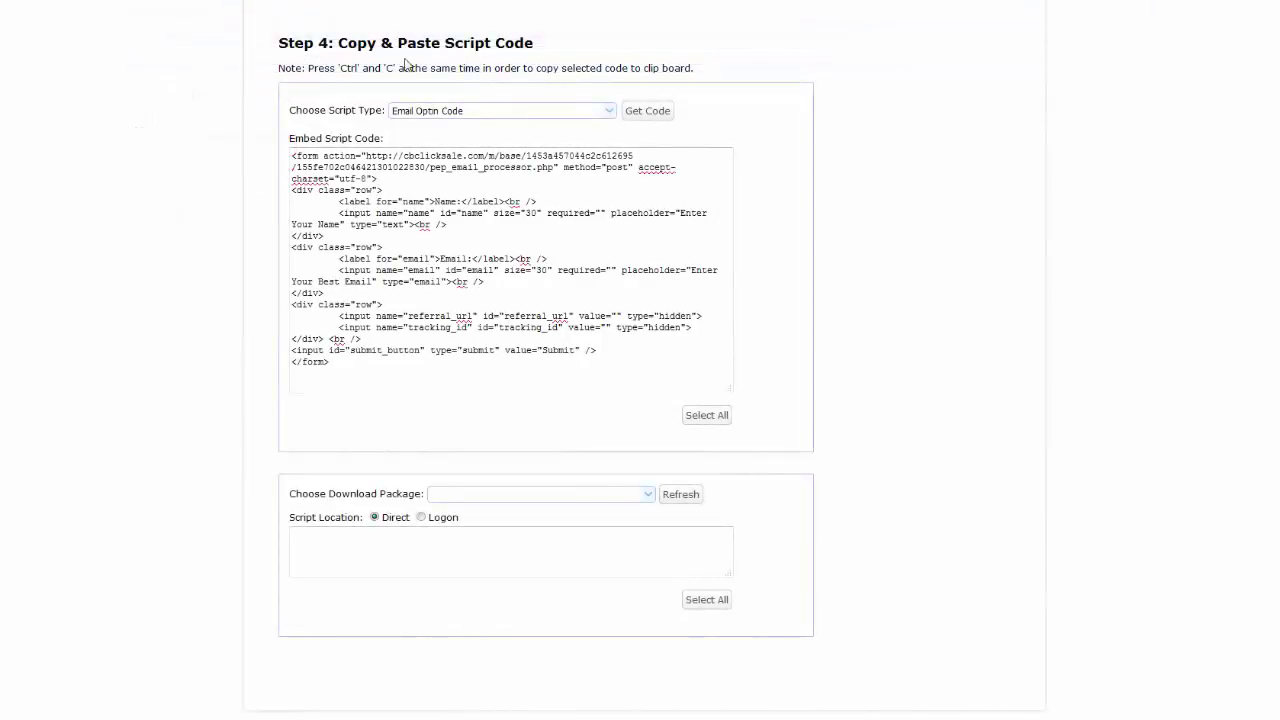
# - Switch the script type to 'CSS Sytle Sheet' and select all its code
pyautogui.click(612, 115)
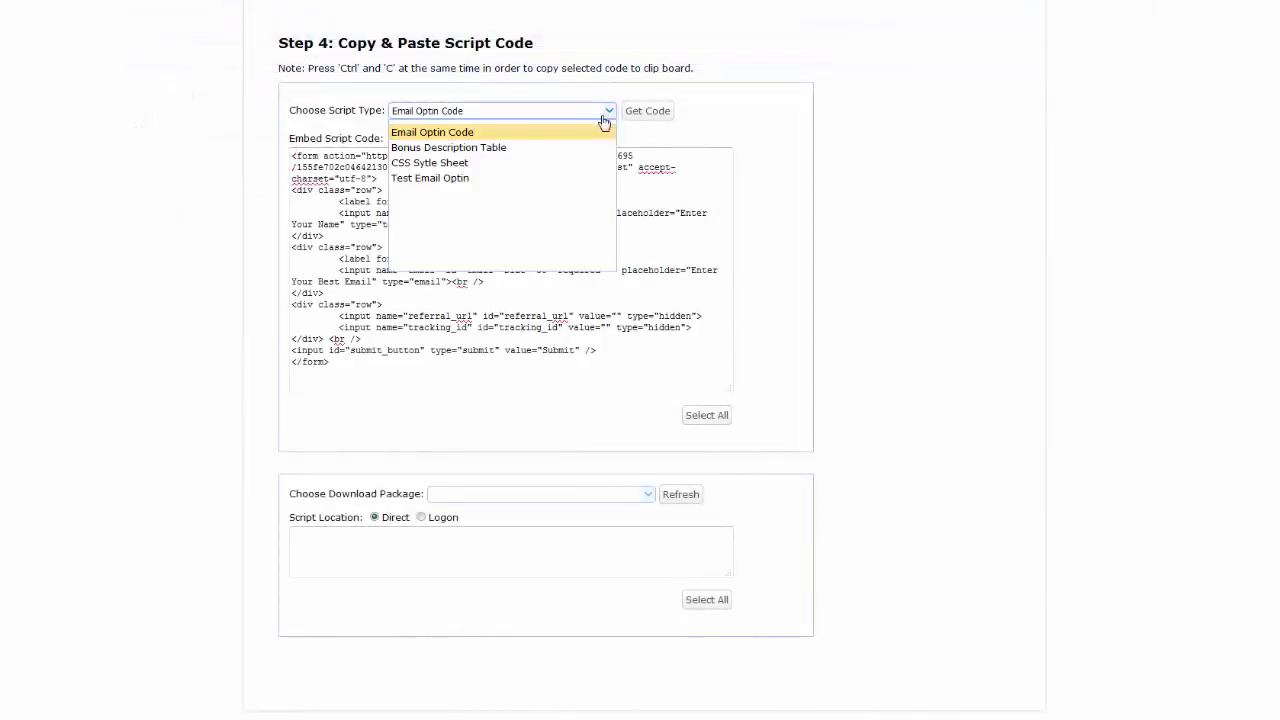
pyautogui.click(467, 162)
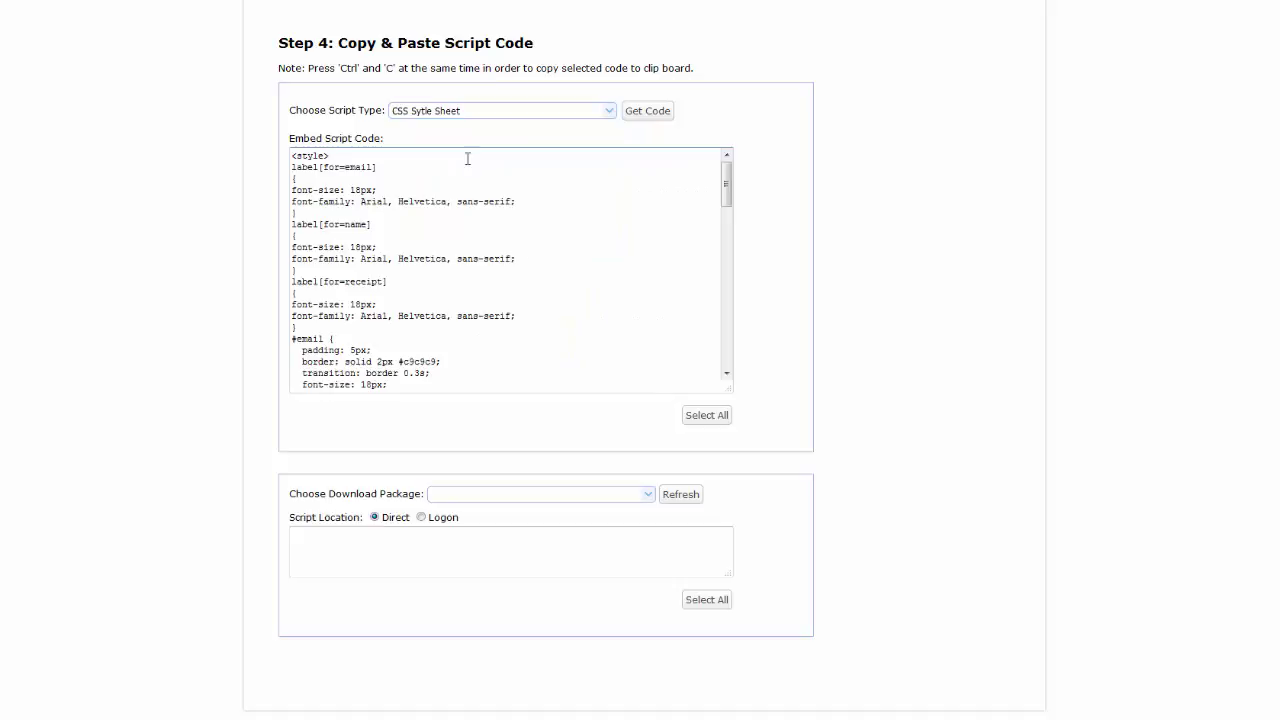
pyautogui.click(695, 415)
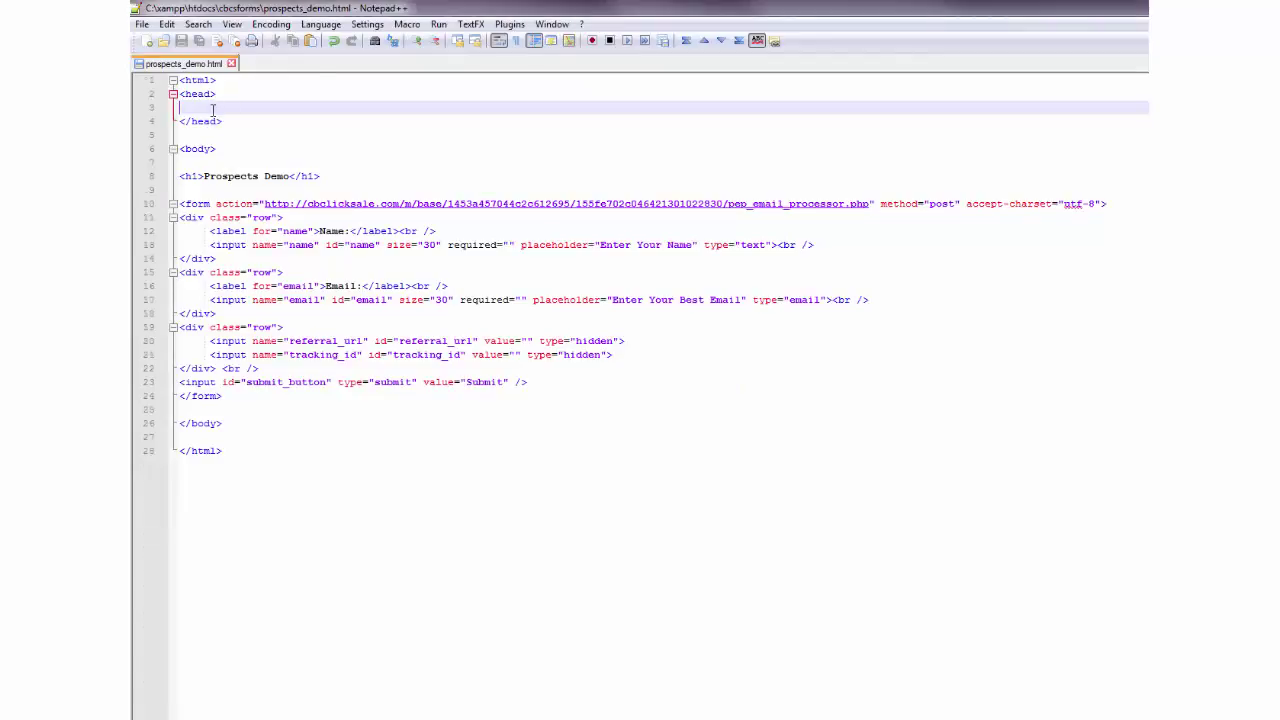
# - Paste the CSS style block into the head of prospects_demo.html and scroll through to check it
pyautogui.hotkey('ctrl', 'v')
pyautogui.scroll(7, 640, 395)
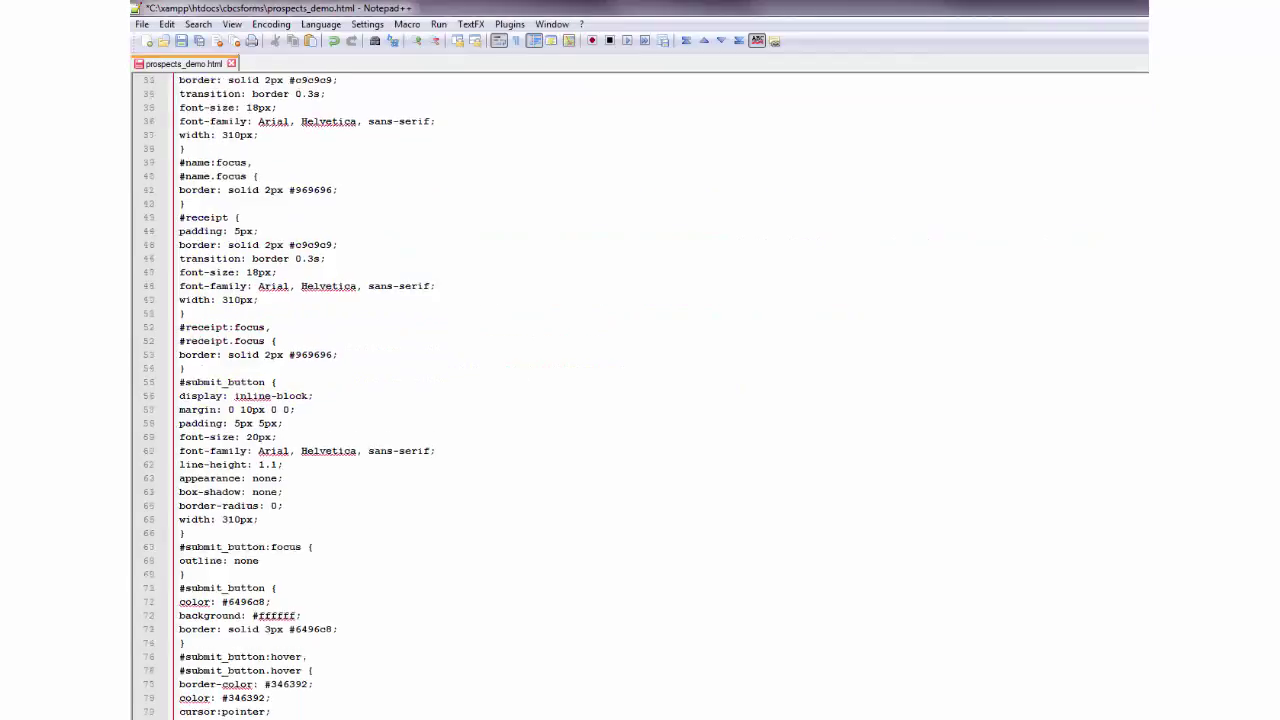
pyautogui.scroll(4, 640, 395)
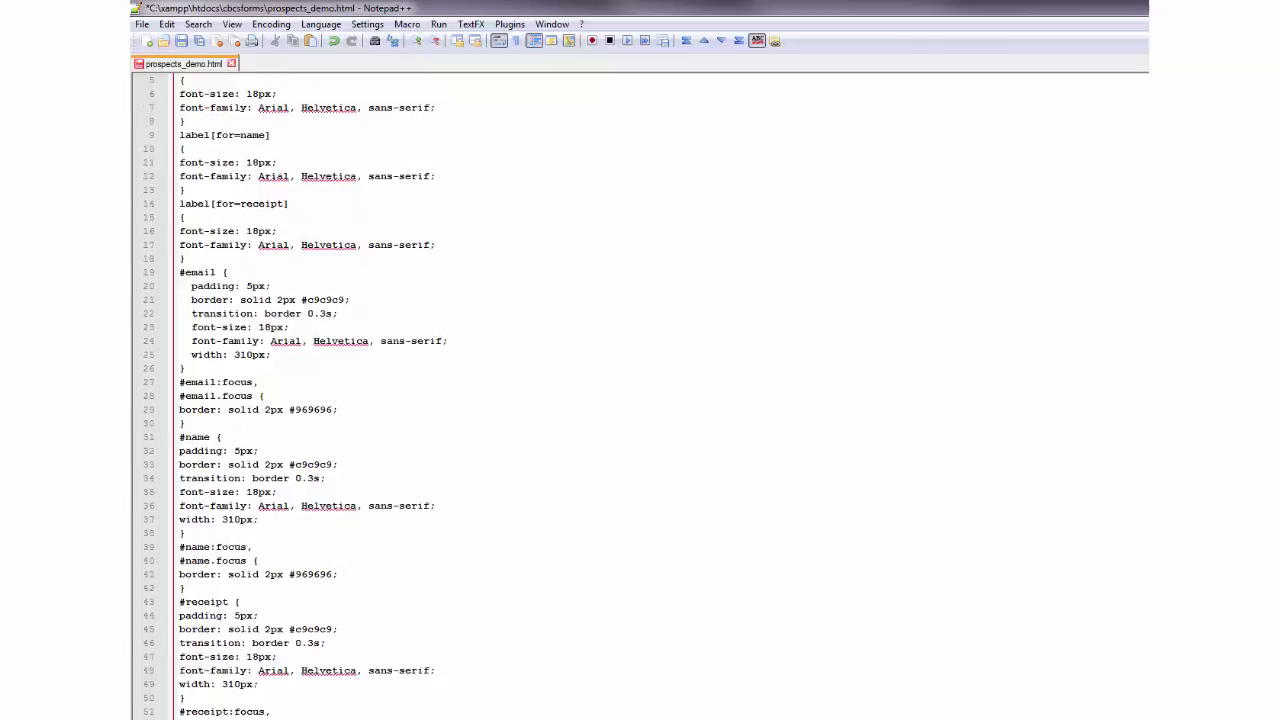
pyautogui.scroll(-8, 640, 395)
pyautogui.scroll(-12, 640, 395)
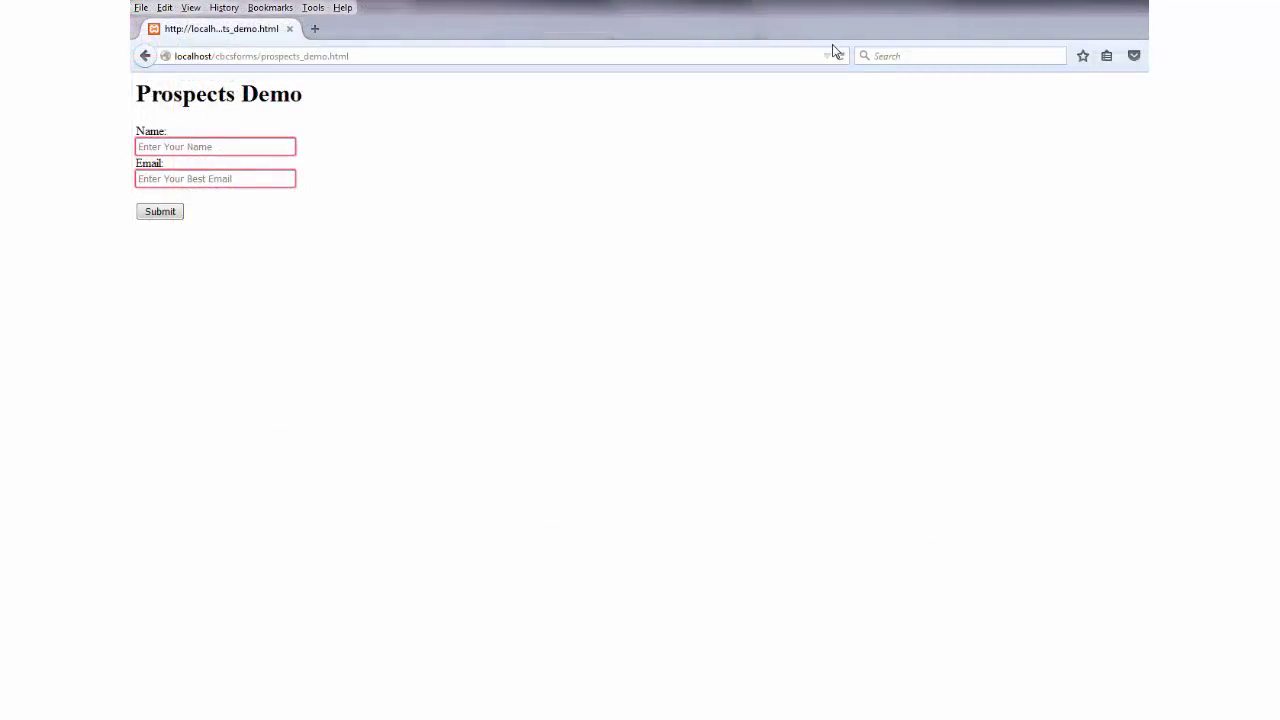
# - Reload the Prospects Demo page to see the styled form, then submit it empty to test validation
pyautogui.click(841, 56)
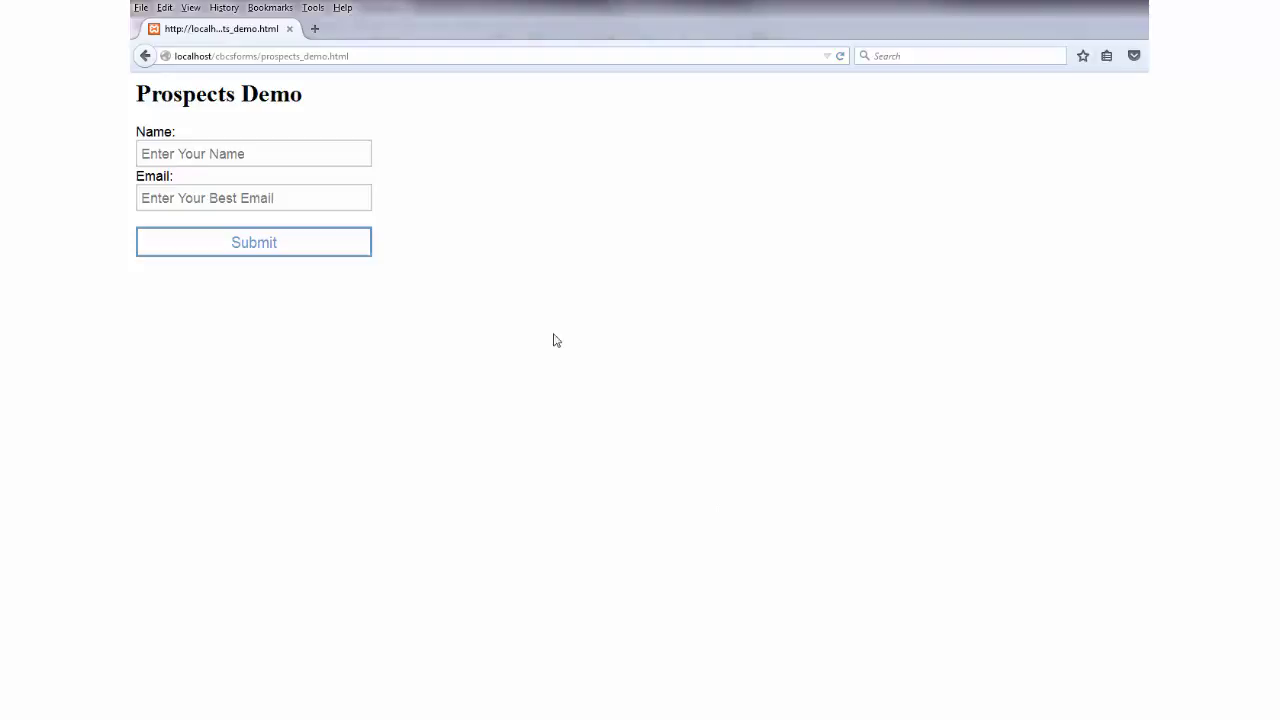
pyautogui.click(295, 245)
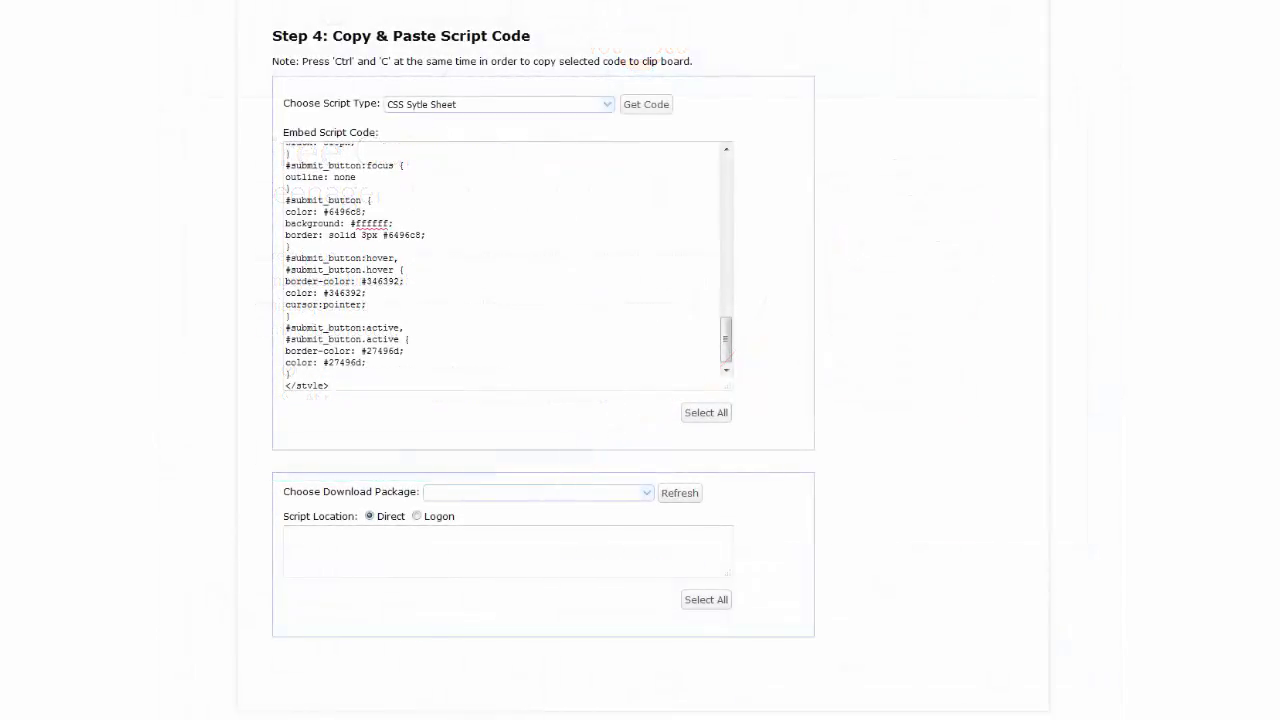
# - Switch the script type back to Email Optin Code and select all of its form HTML
pyautogui.click(607, 105)
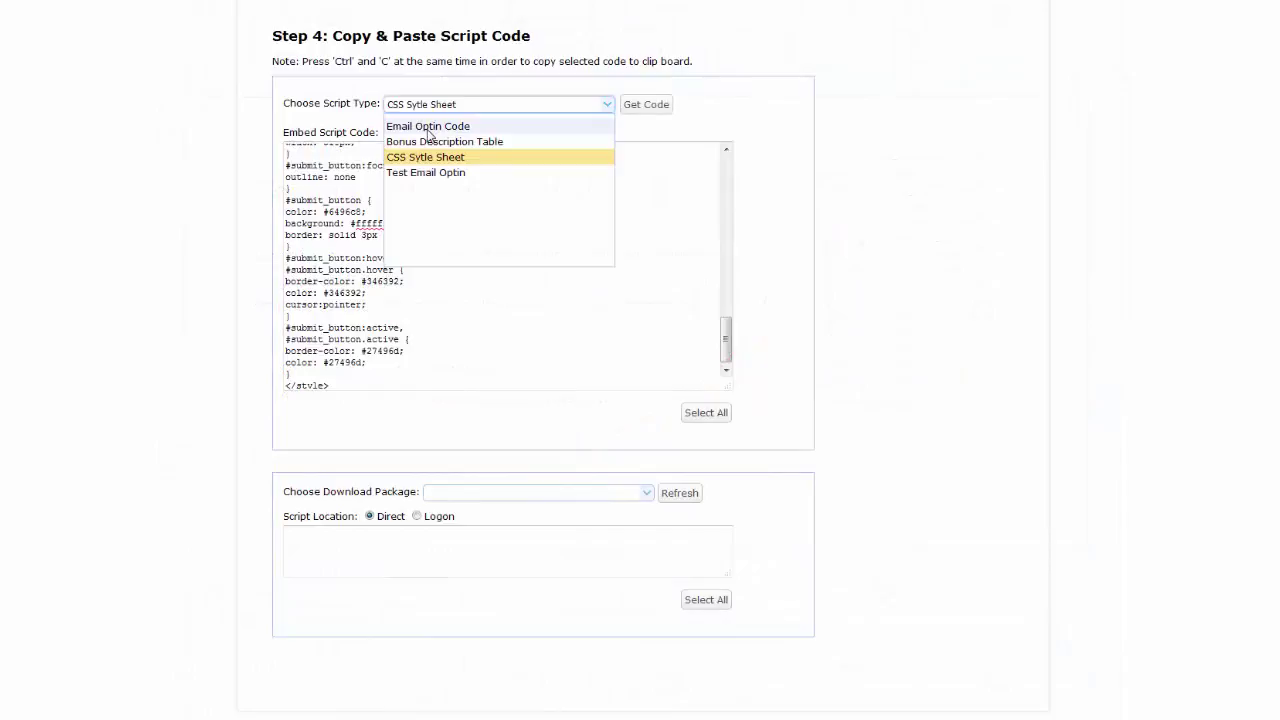
pyautogui.click(428, 130)
pyautogui.click(706, 418)
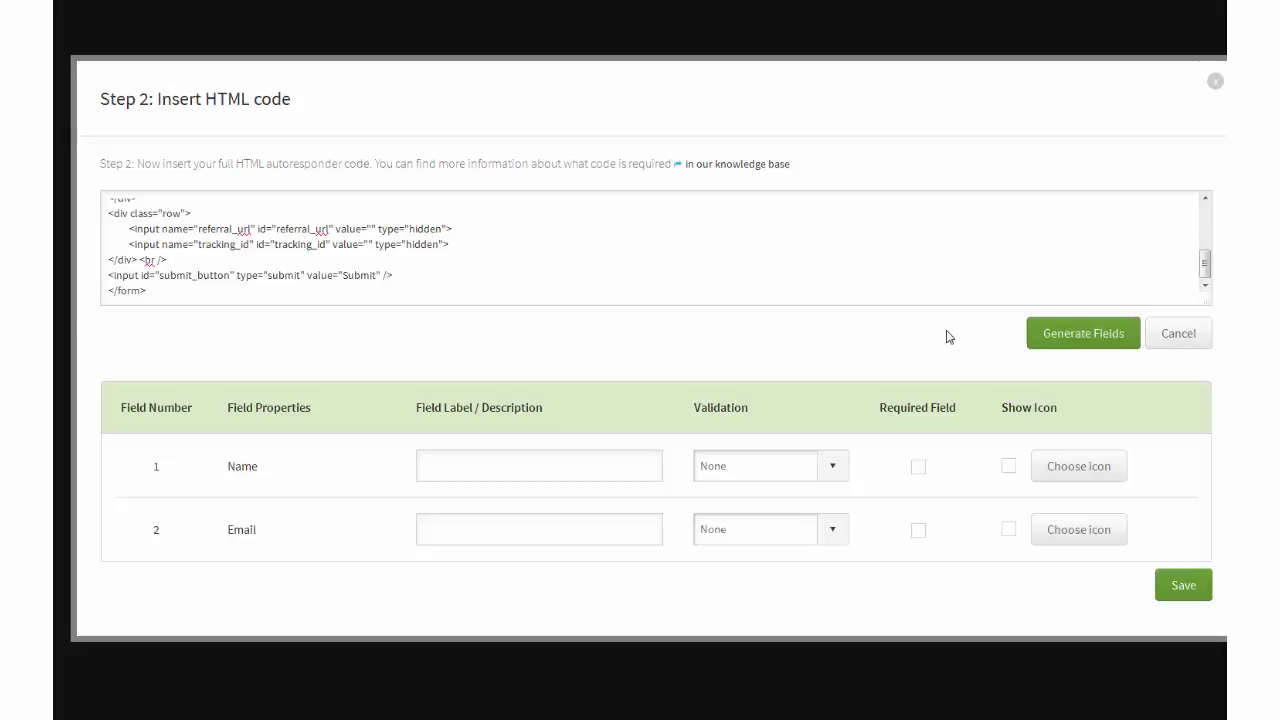
# - Leave Name unvalidated, give Email the Email validation, and mark both fields required
pyautogui.click(837, 467)
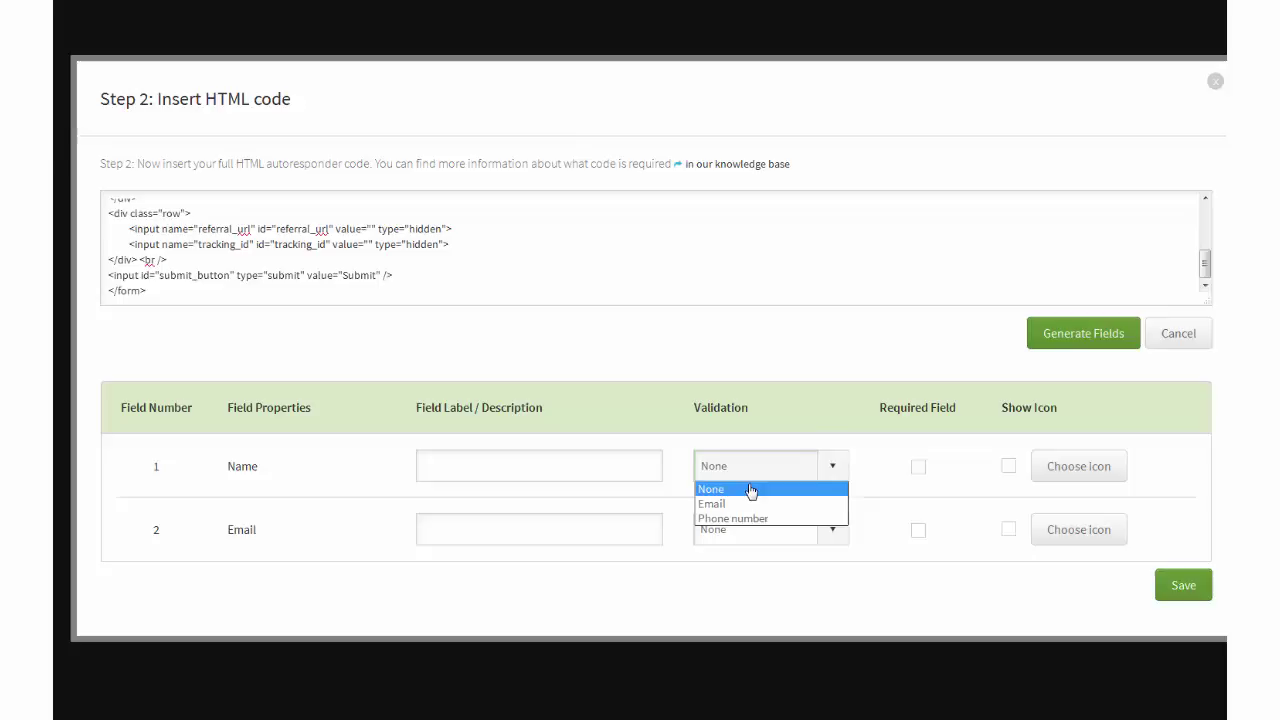
pyautogui.click(745, 492)
pyautogui.click(831, 532)
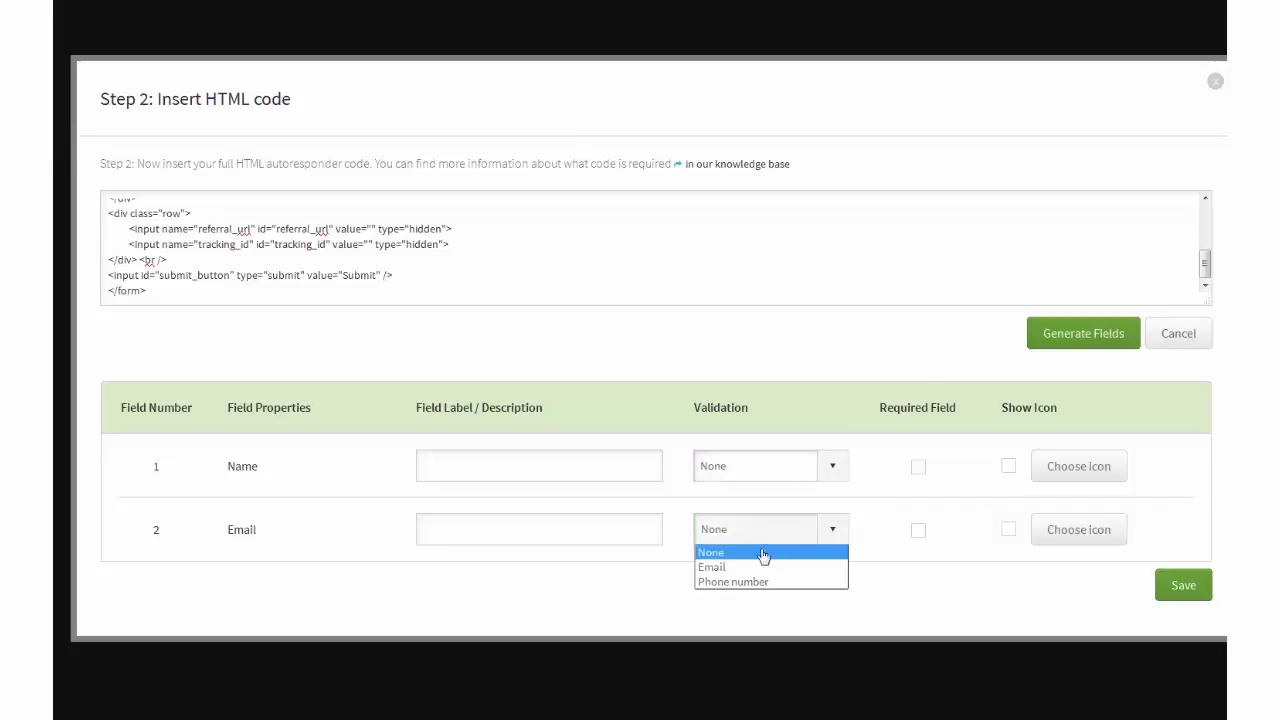
pyautogui.click(763, 568)
pyautogui.click(918, 467)
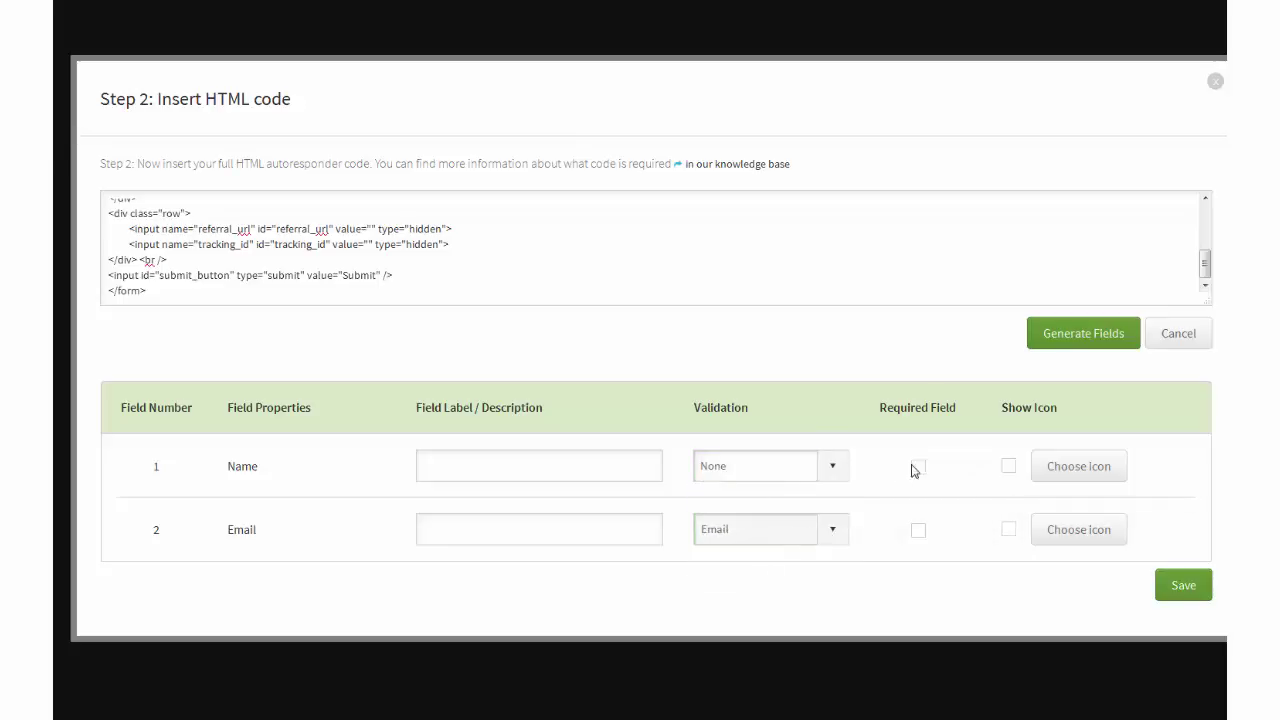
pyautogui.click(918, 531)
# - Save the generated form fields and switch the opt-in form layout to Vertical
pyautogui.click(1180, 586)
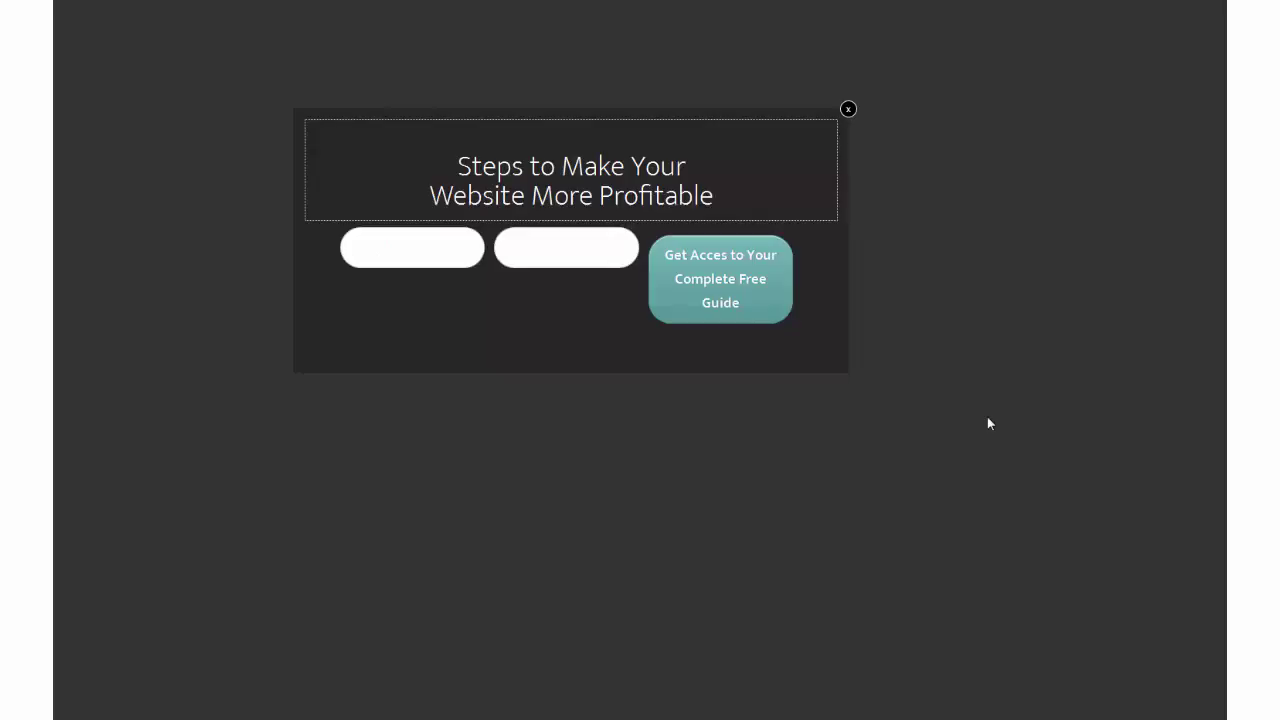
pyautogui.click(504, 239)
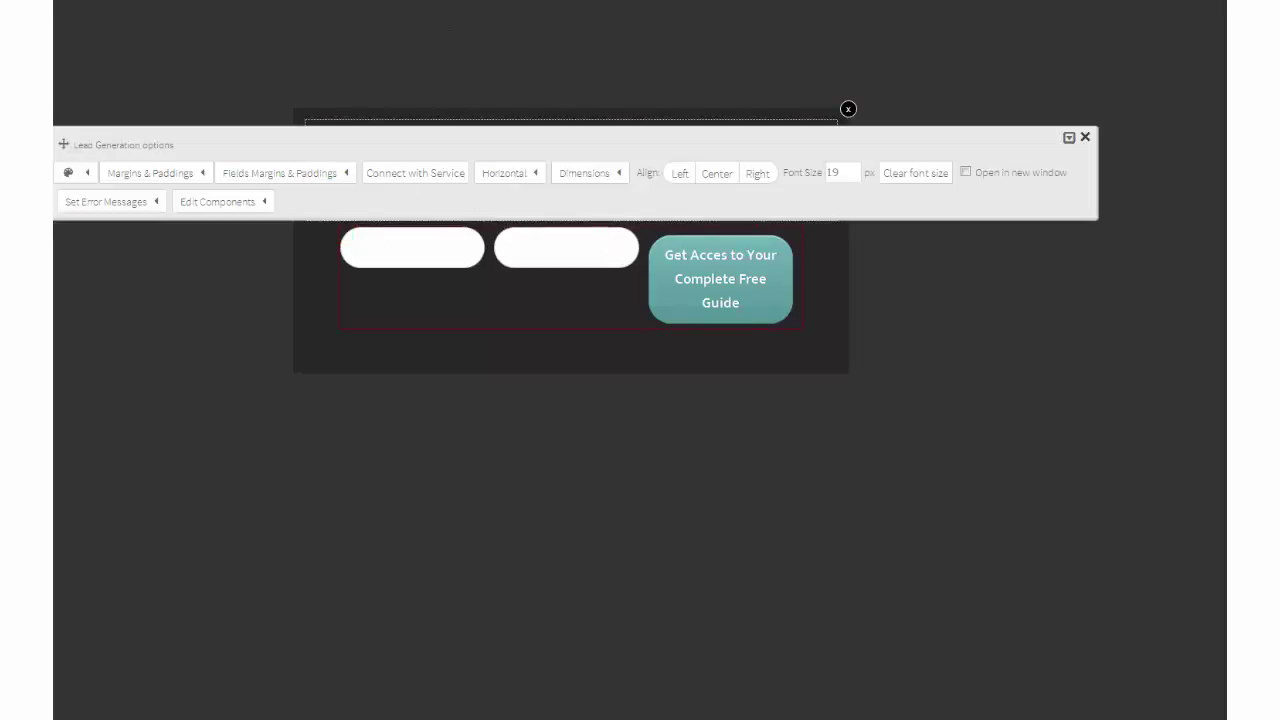
pyautogui.click(537, 178)
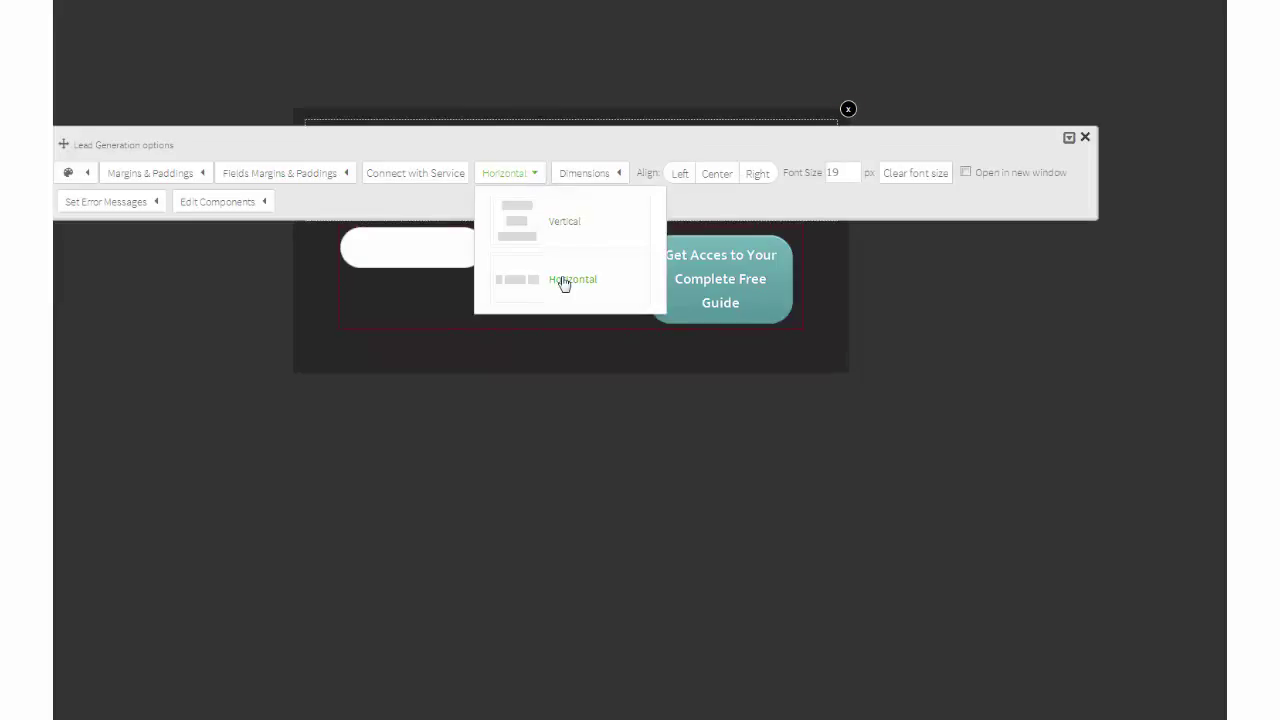
pyautogui.click(566, 233)
pyautogui.click(1084, 138)
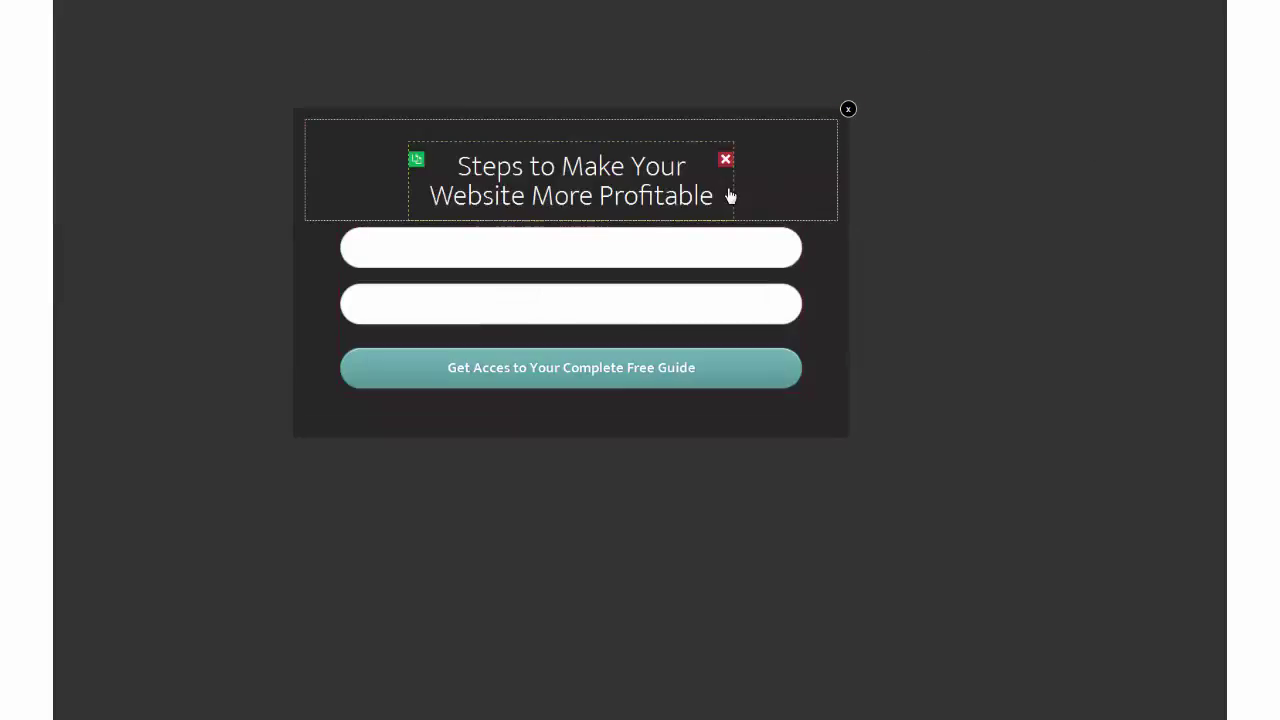
# - Retitle the popup heading 'Signup Now' and preview the signup popup on the landing page
pyautogui.click(730, 197)
pyautogui.moveTo(730, 197); pyautogui.dragTo(508, 166)
pyautogui.press('BackSpace')
pyautogui.press('BackSpace')
pyautogui.press('BackSpace')
pyautogui.press('BackSpace')
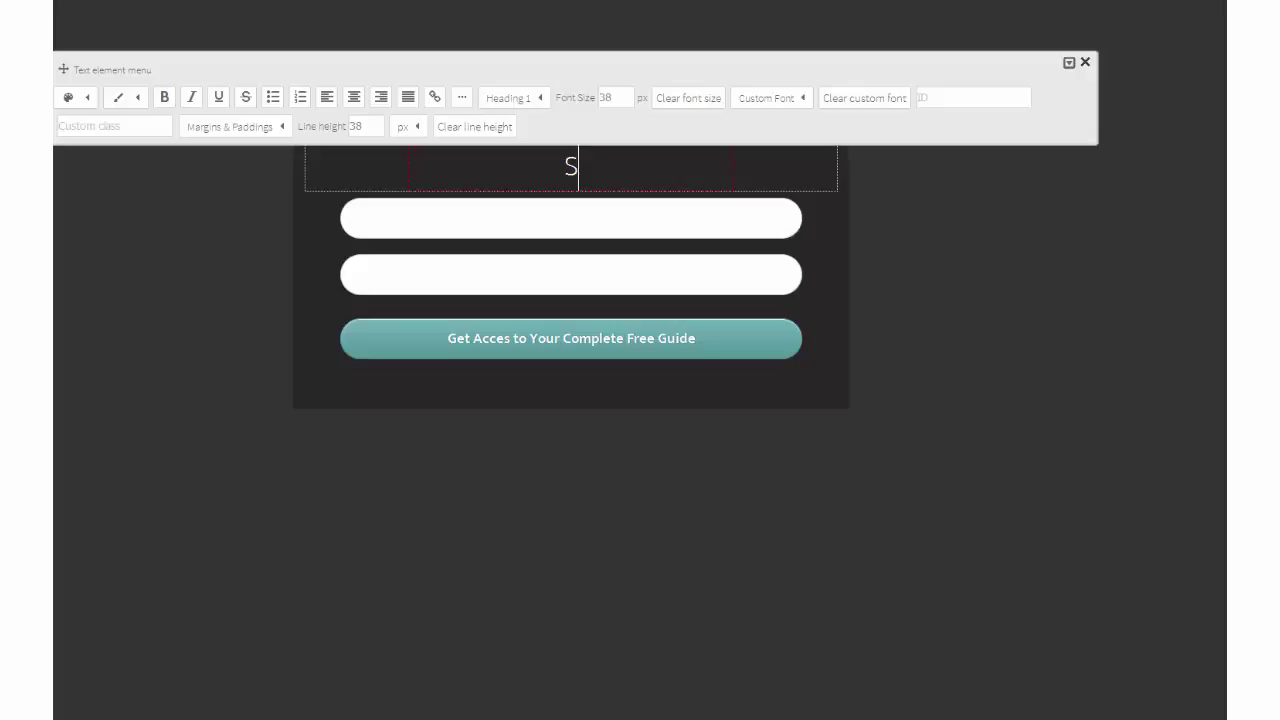
pyautogui.write('ignup M')
pyautogui.write('ow!')
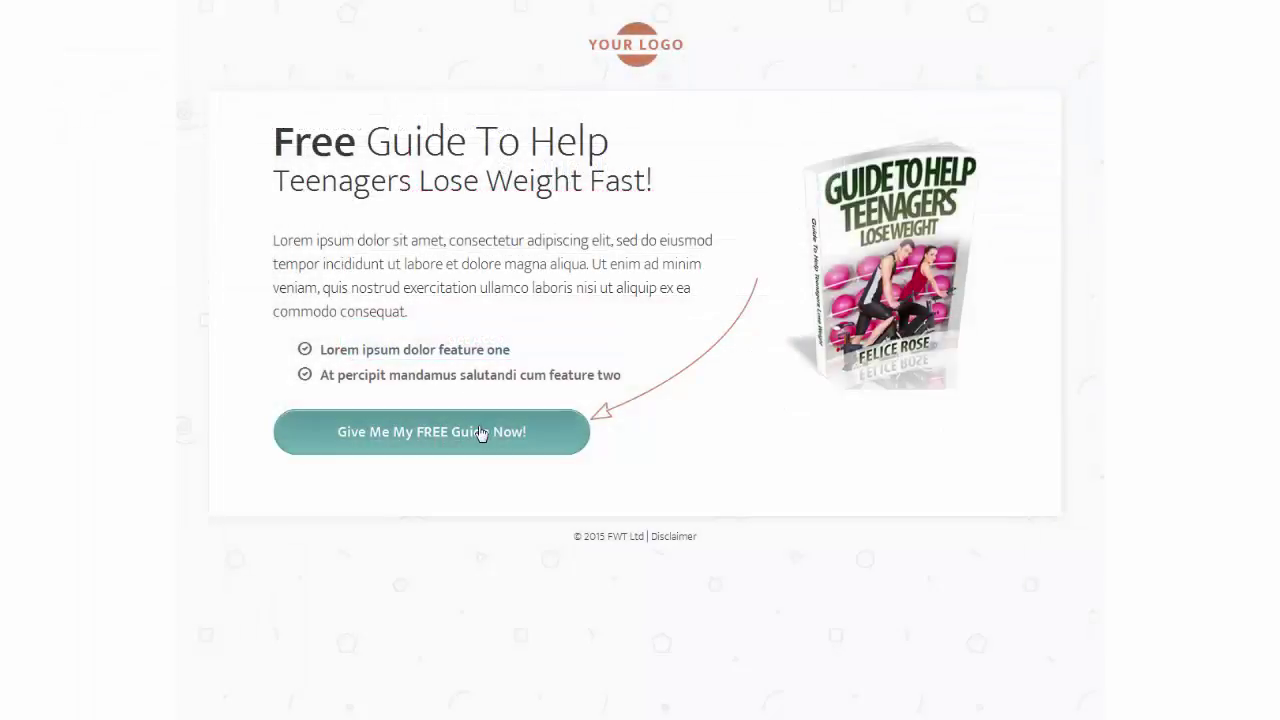
pyautogui.click(481, 433)
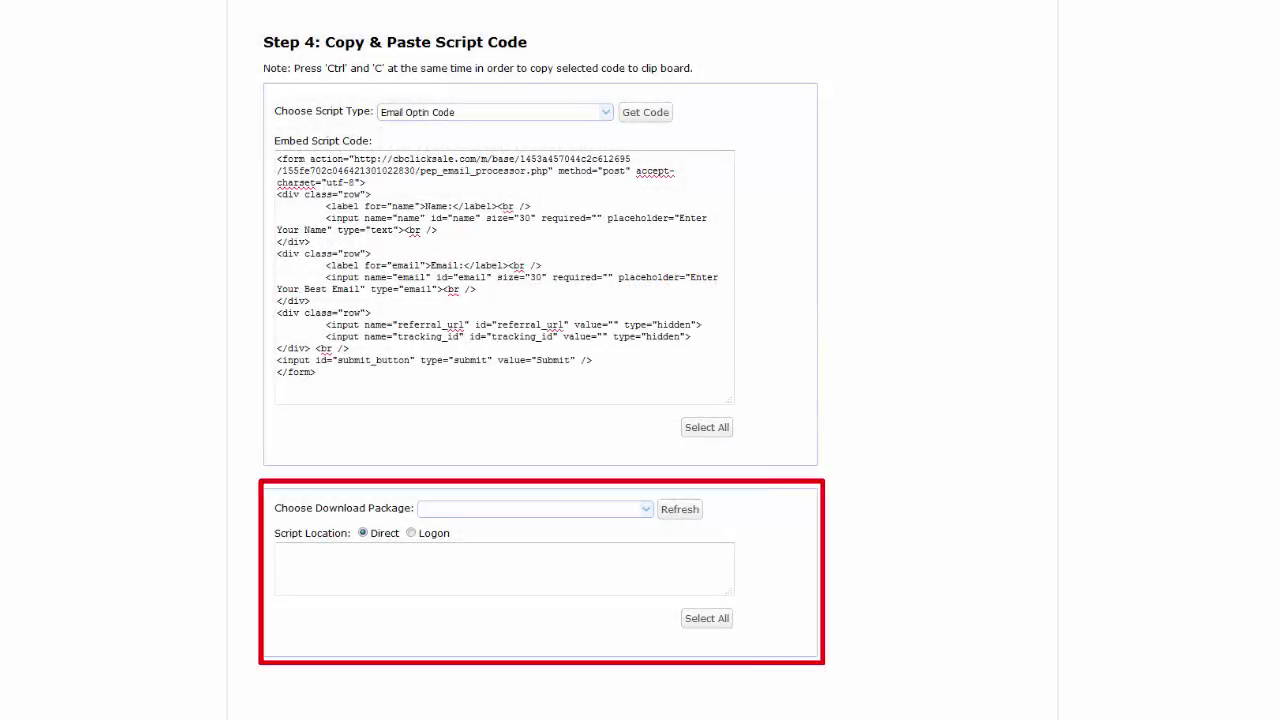
# - Choose the Video Demo download package and select the generated bonus access link for copying
pyautogui.click(647, 510)
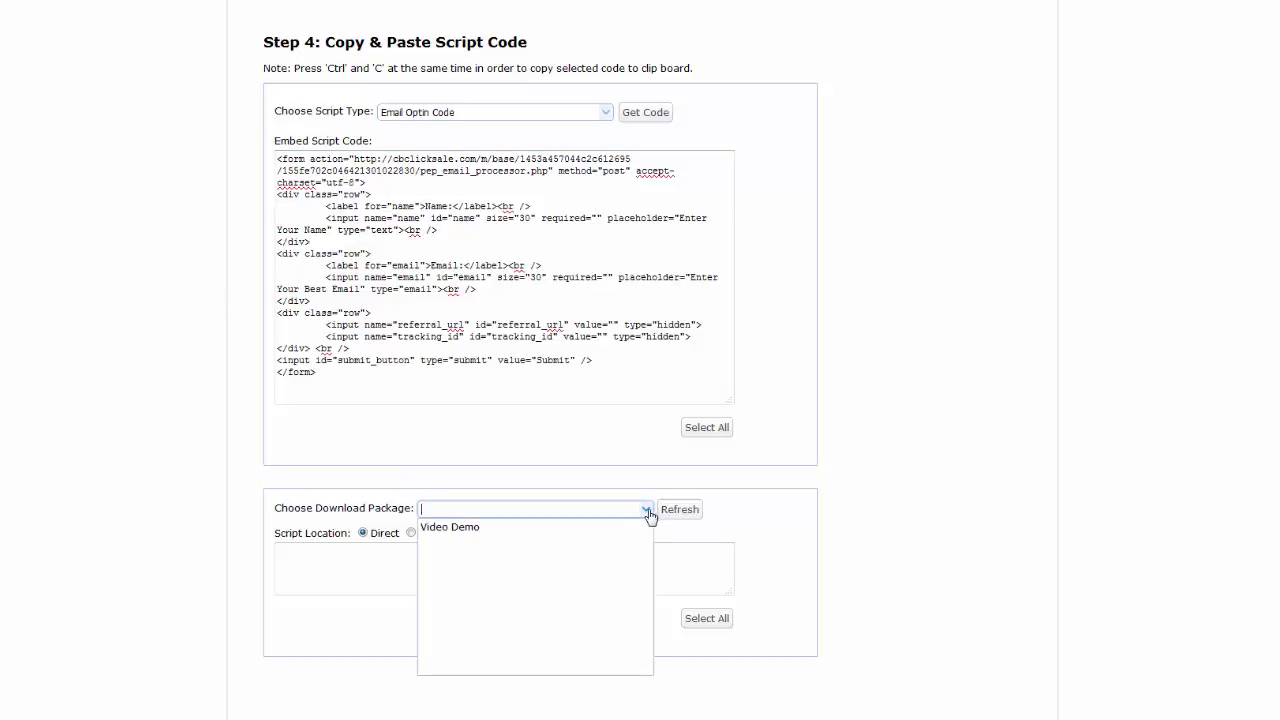
pyautogui.click(478, 532)
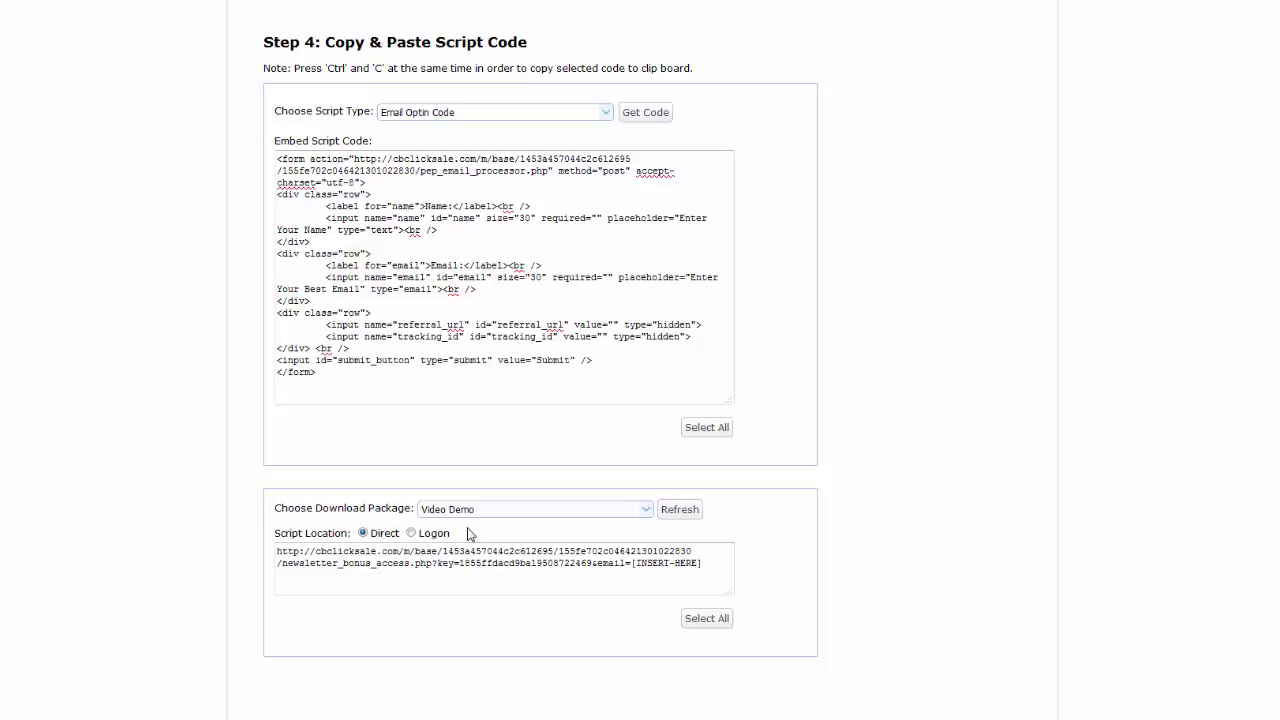
pyautogui.click(411, 533)
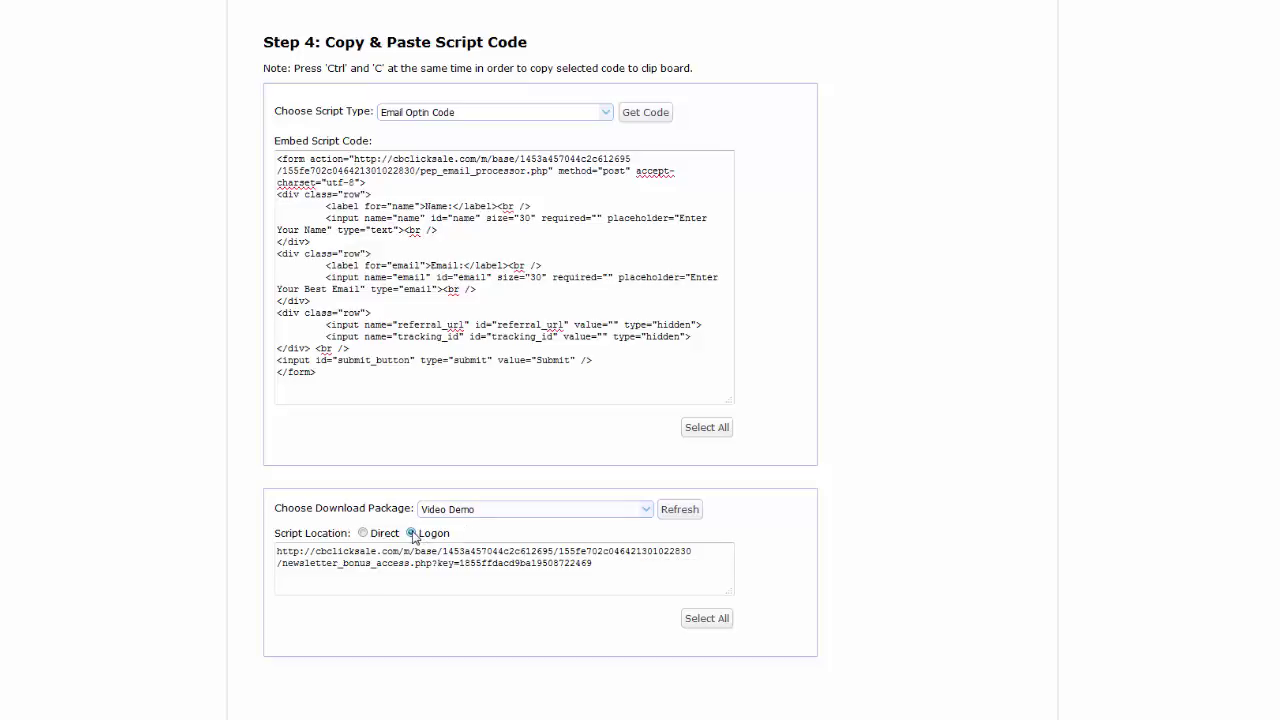
pyautogui.click(706, 618)
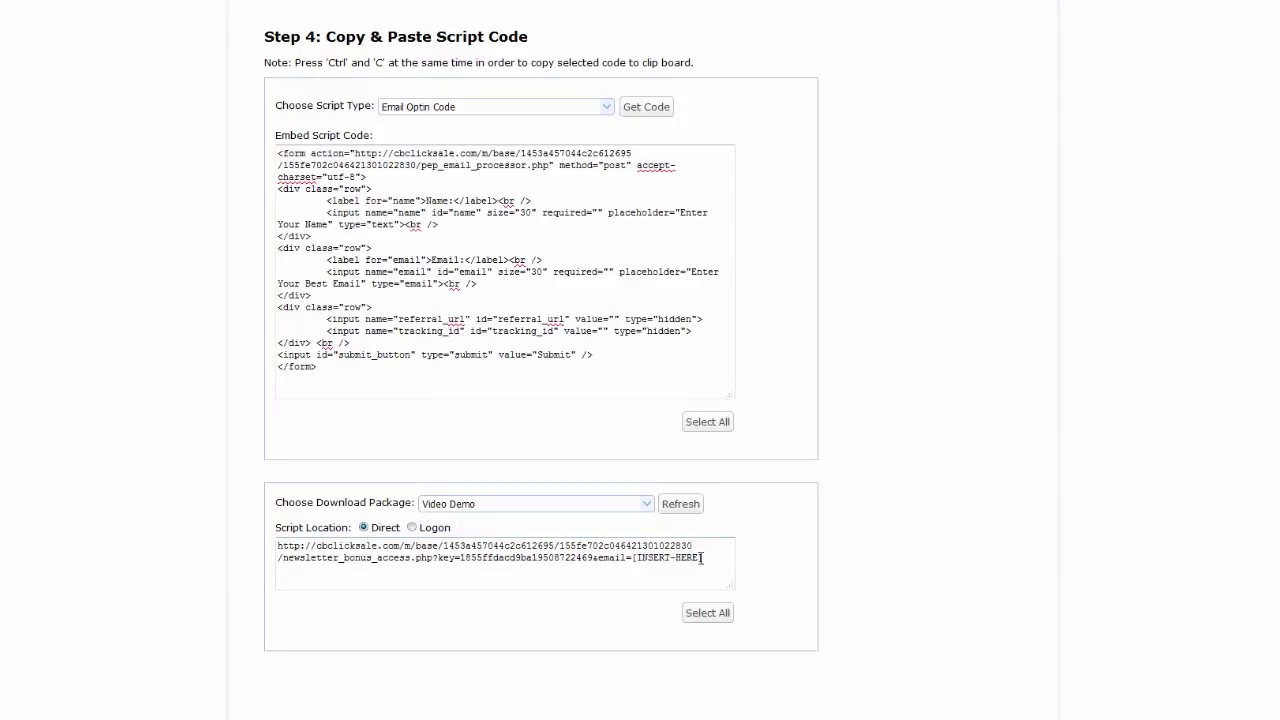
pyautogui.moveTo(701, 557); pyautogui.dragTo(635, 557)
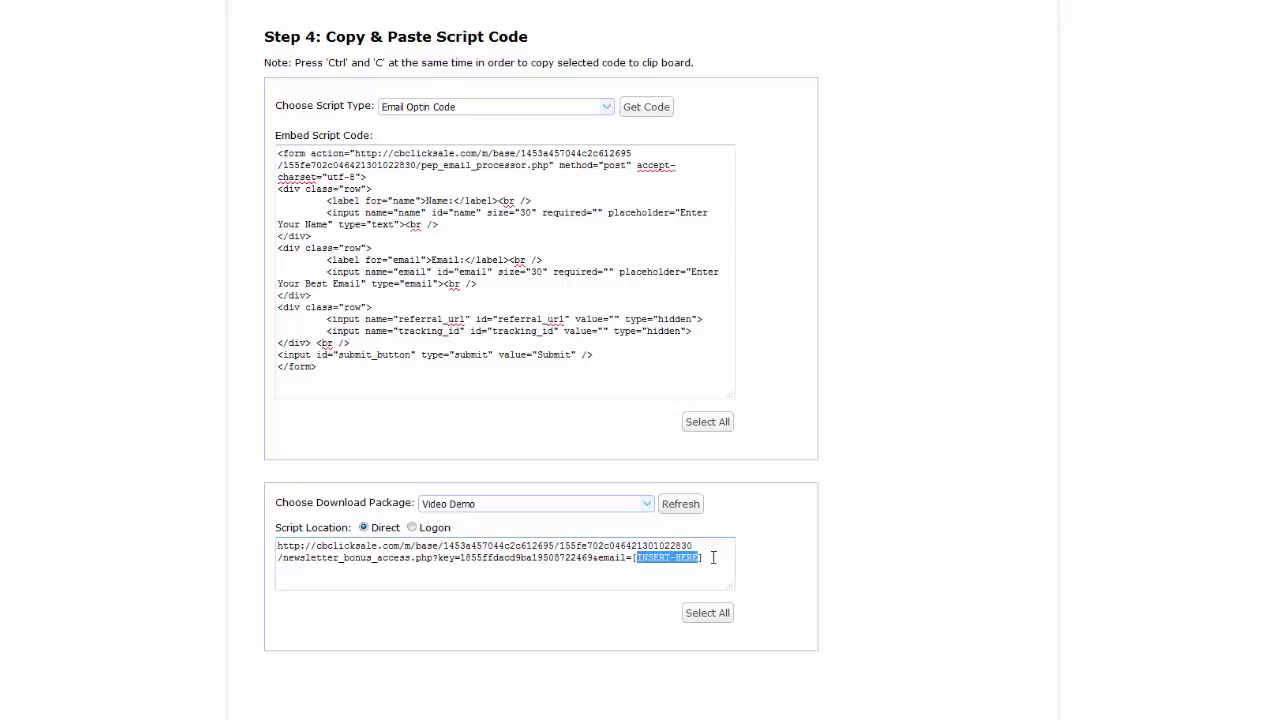
pyautogui.moveTo(713, 557); pyautogui.dragTo(243, 549)
pyautogui.hotkey('ctrl', 'c')
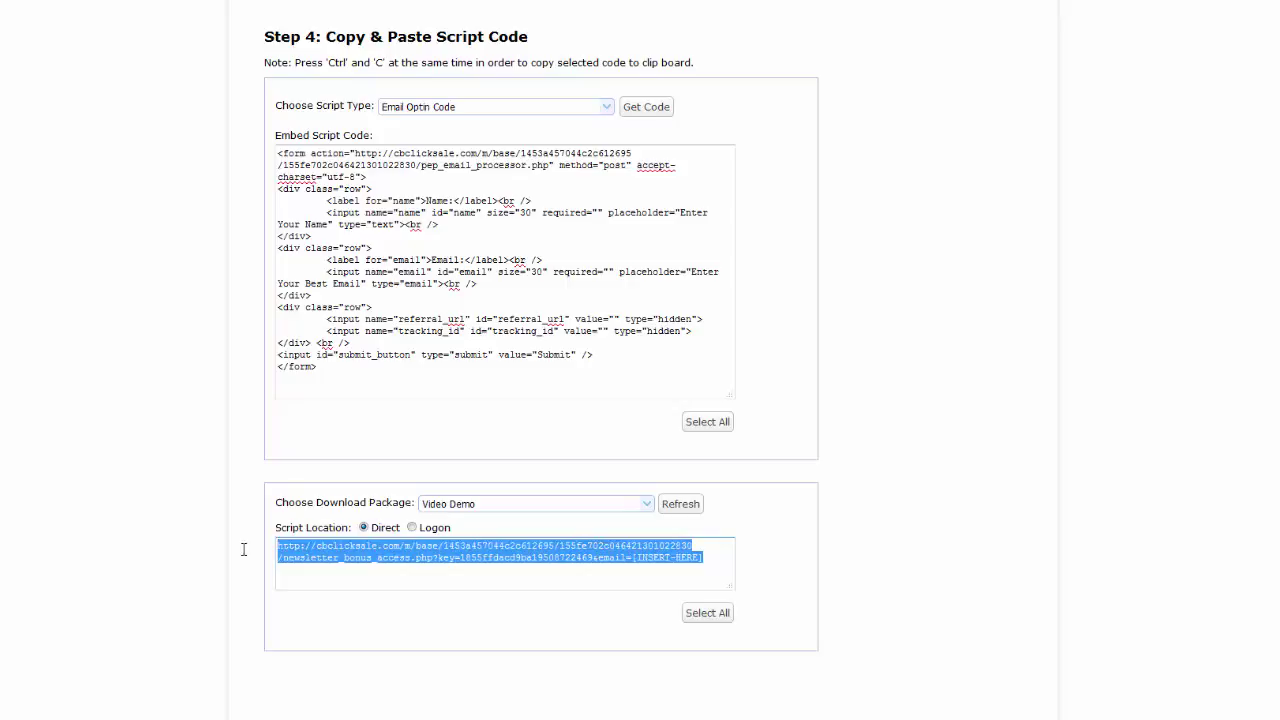
pyautogui.click(714, 622)
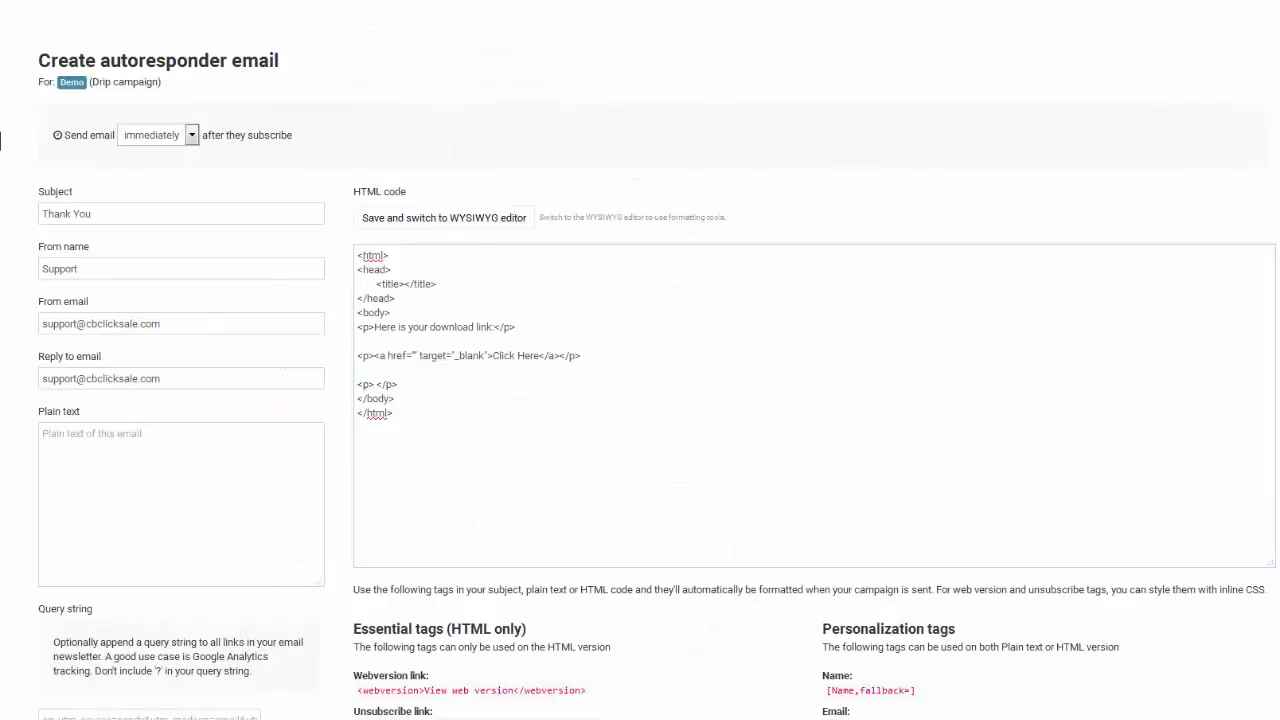
# - Paste the bonus URL into the Click Here href and replace [INSERT-HERE] with the [Email] tag
pyautogui.click(414, 355)
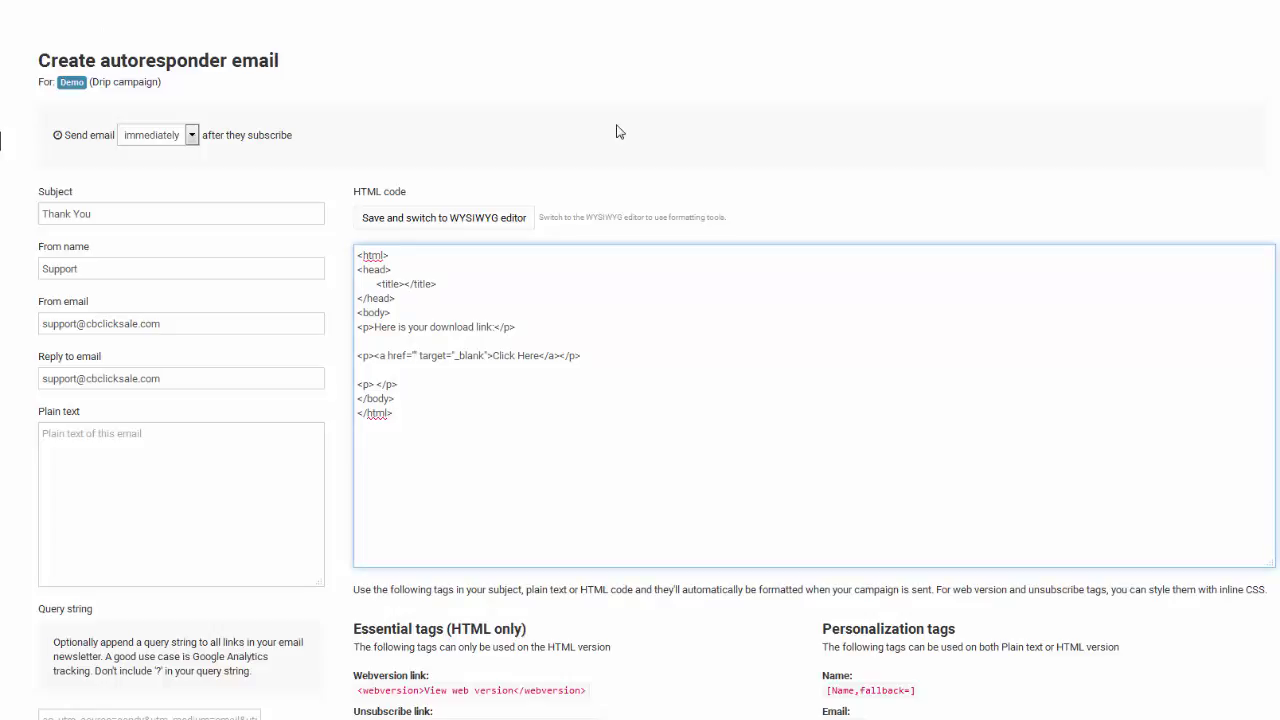
pyautogui.hotkey('ctrl', 'v')
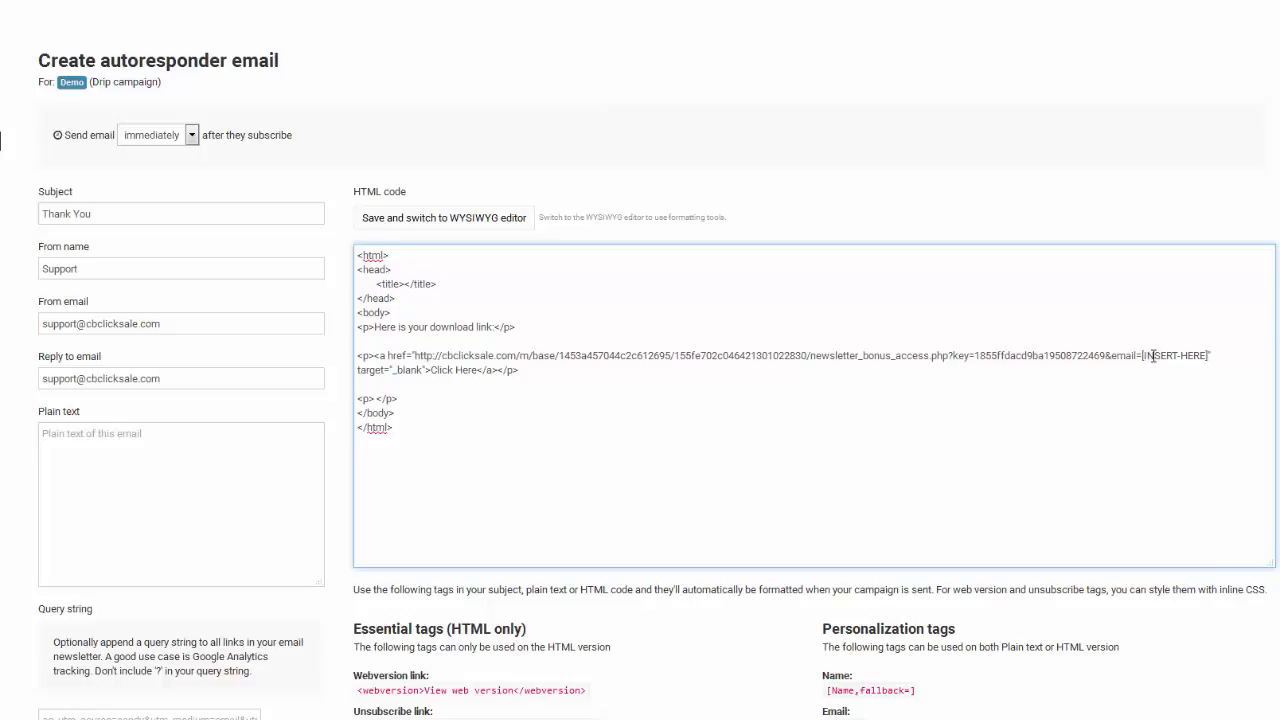
pyautogui.moveTo(1144, 355); pyautogui.dragTo(1207, 353)
pyautogui.scroll(-5, 640, 400)
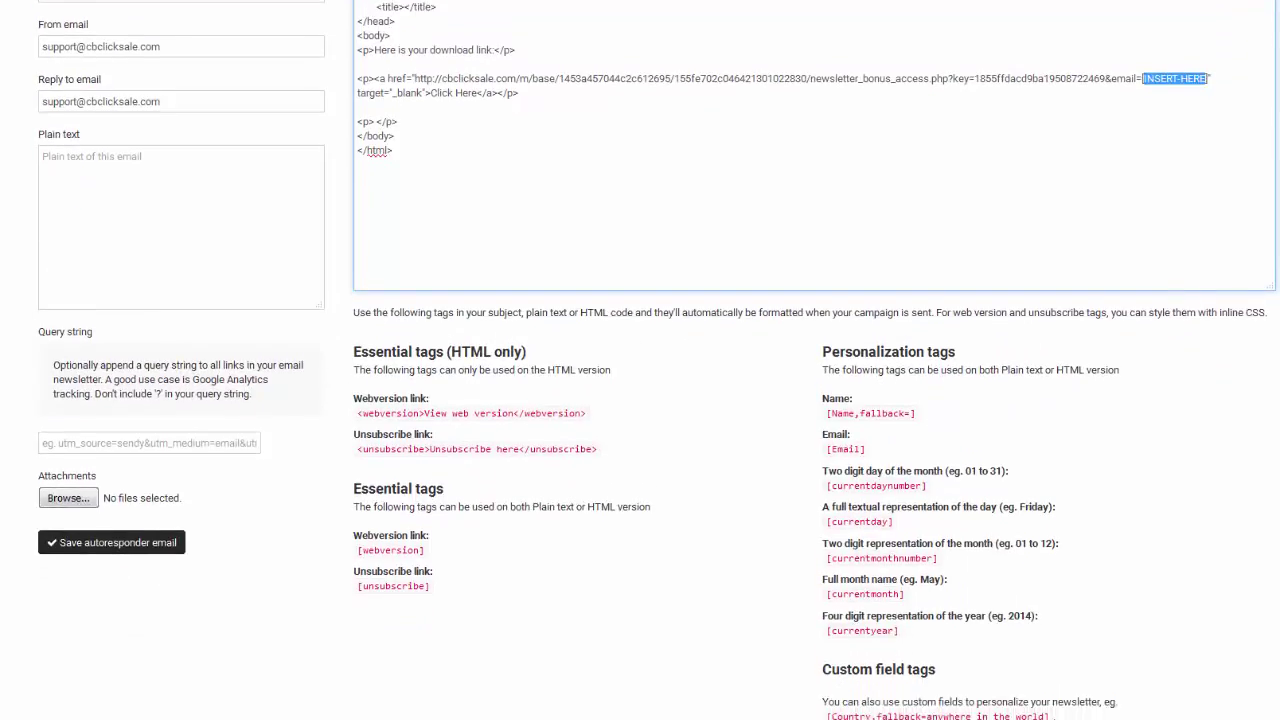
pyautogui.moveTo(827, 376); pyautogui.dragTo(866, 378)
pyautogui.hotkey('ctrl', 'c')
pyautogui.scroll(5, 1260, 358)
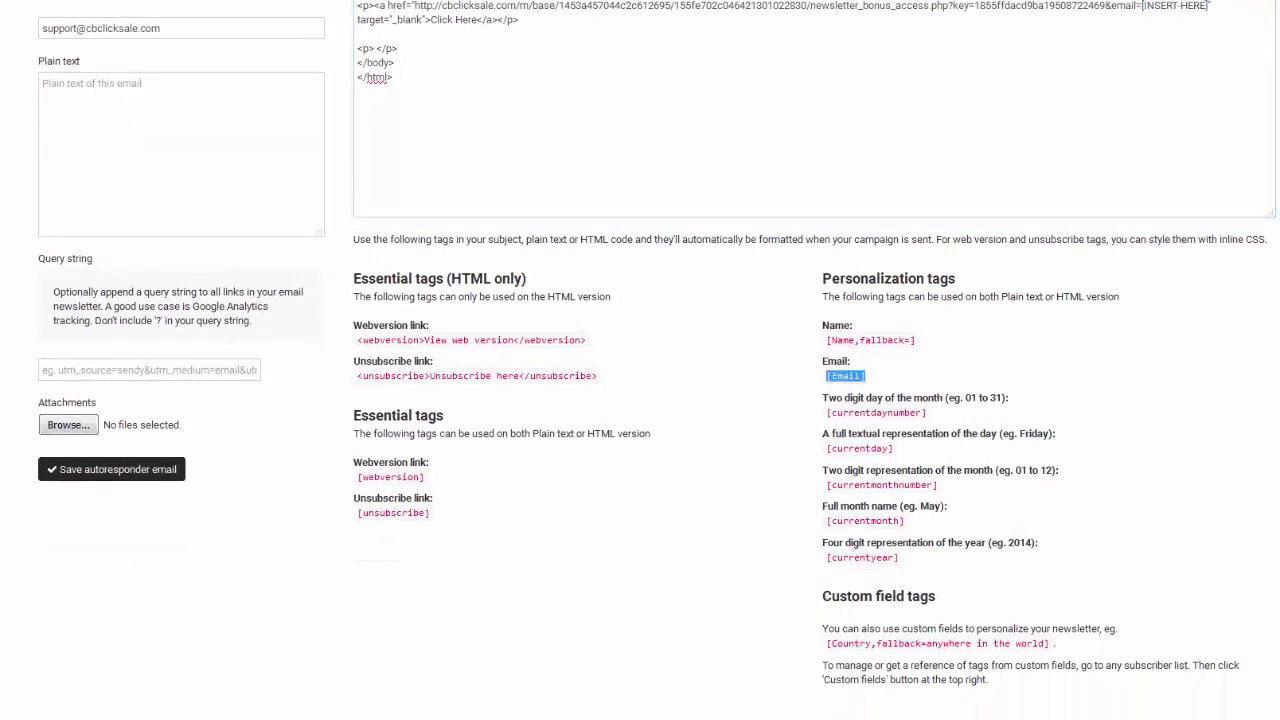
pyautogui.moveTo(1142, 357); pyautogui.dragTo(1210, 354)
pyautogui.press('BackSpace')
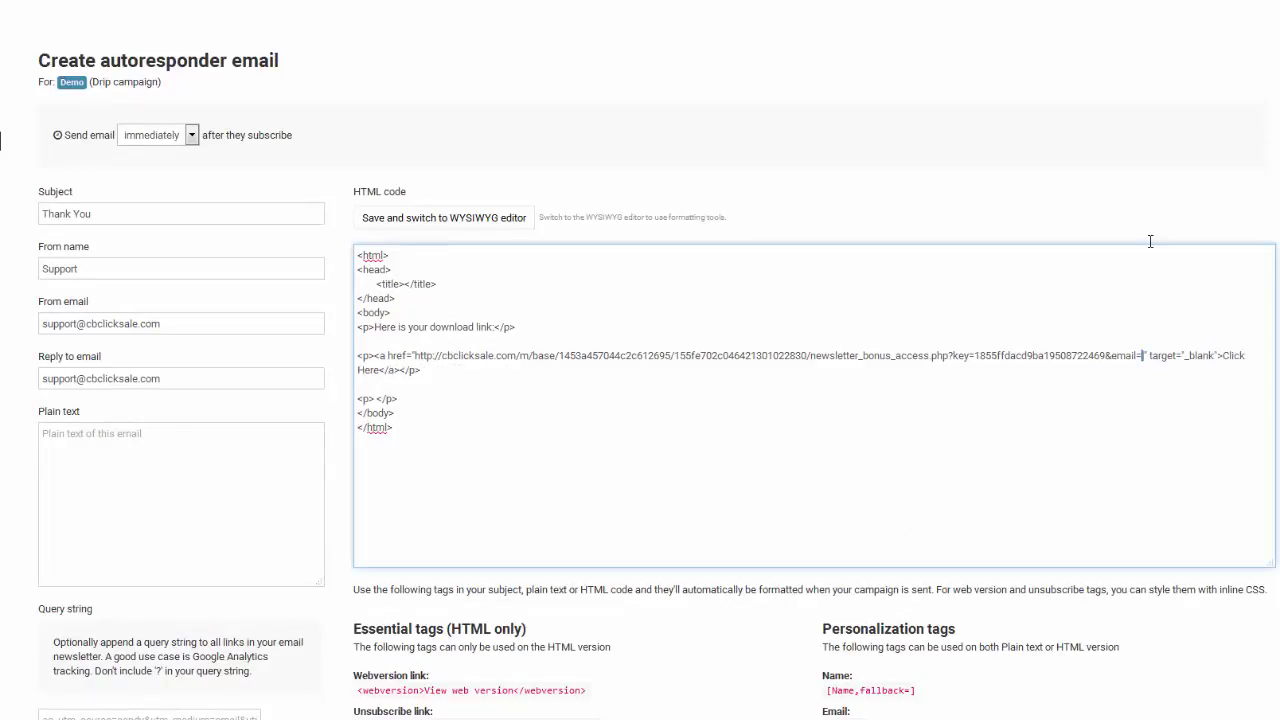
pyautogui.hotkey('ctrl', 'v')
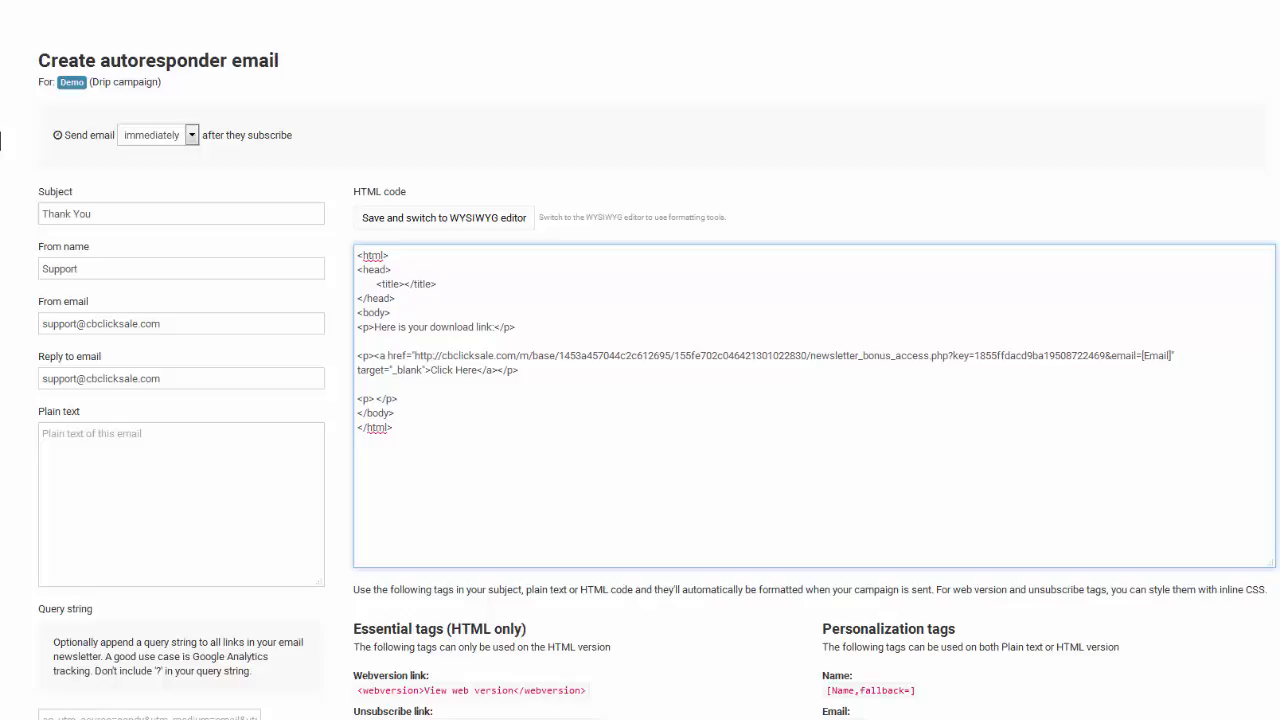
pyautogui.scroll(-3, 104, 657)
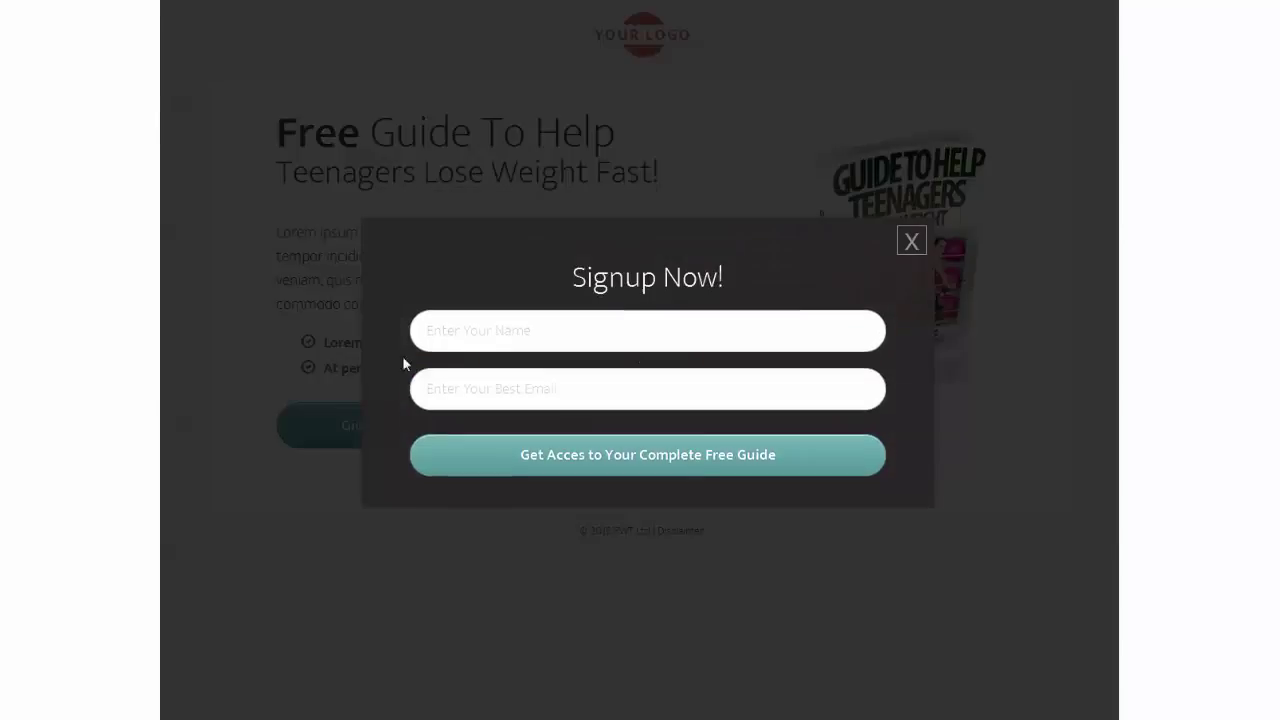
# - Enter a test name and pasted test e-mail, then submit the free guide signup form
pyautogui.write('CBCS Tester')
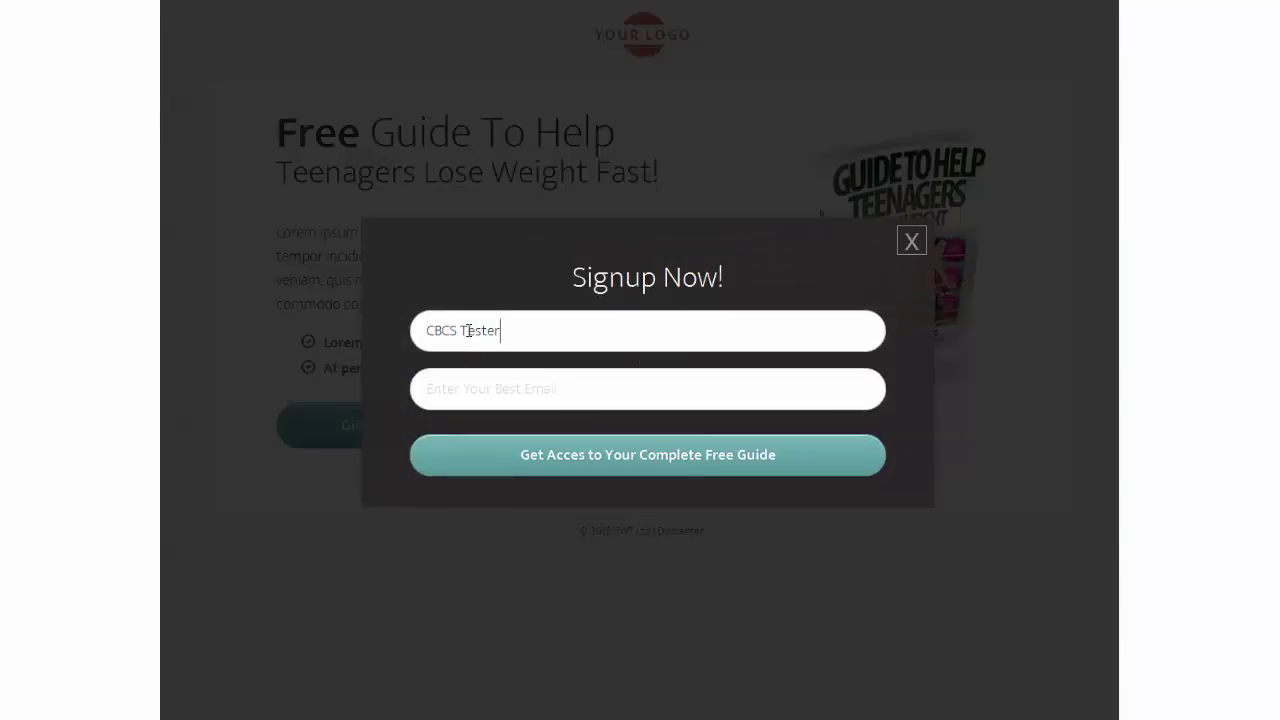
pyautogui.press('Tab')
pyautogui.hotkey('ctrl', 'v')
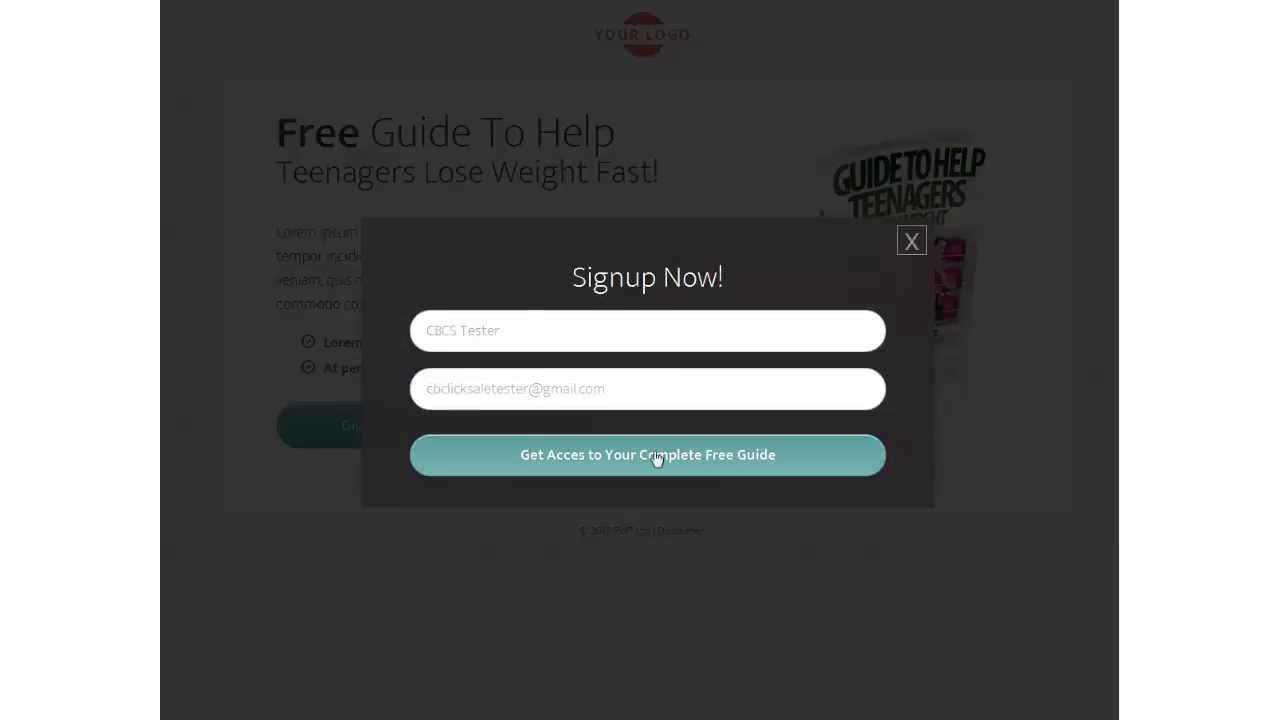
pyautogui.click(655, 457)
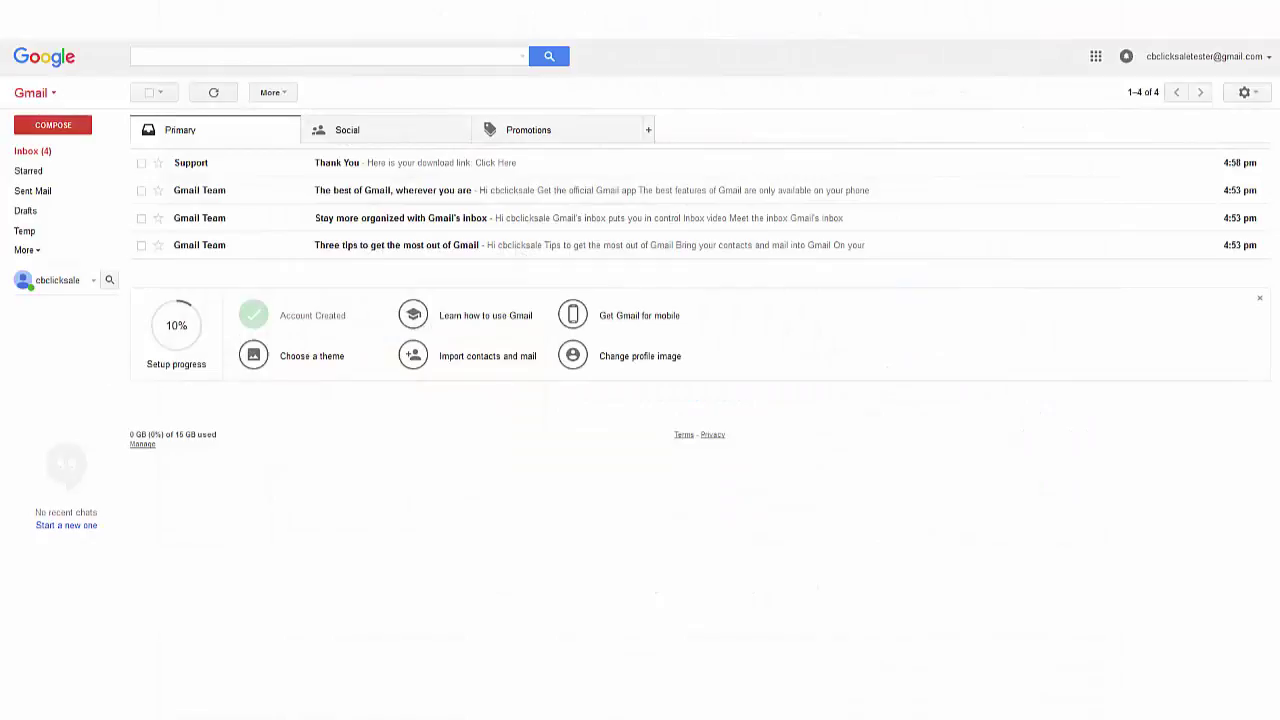
# - Open the Support 'Thank You' email and follow its Click Here download link
pyautogui.click(445, 164)
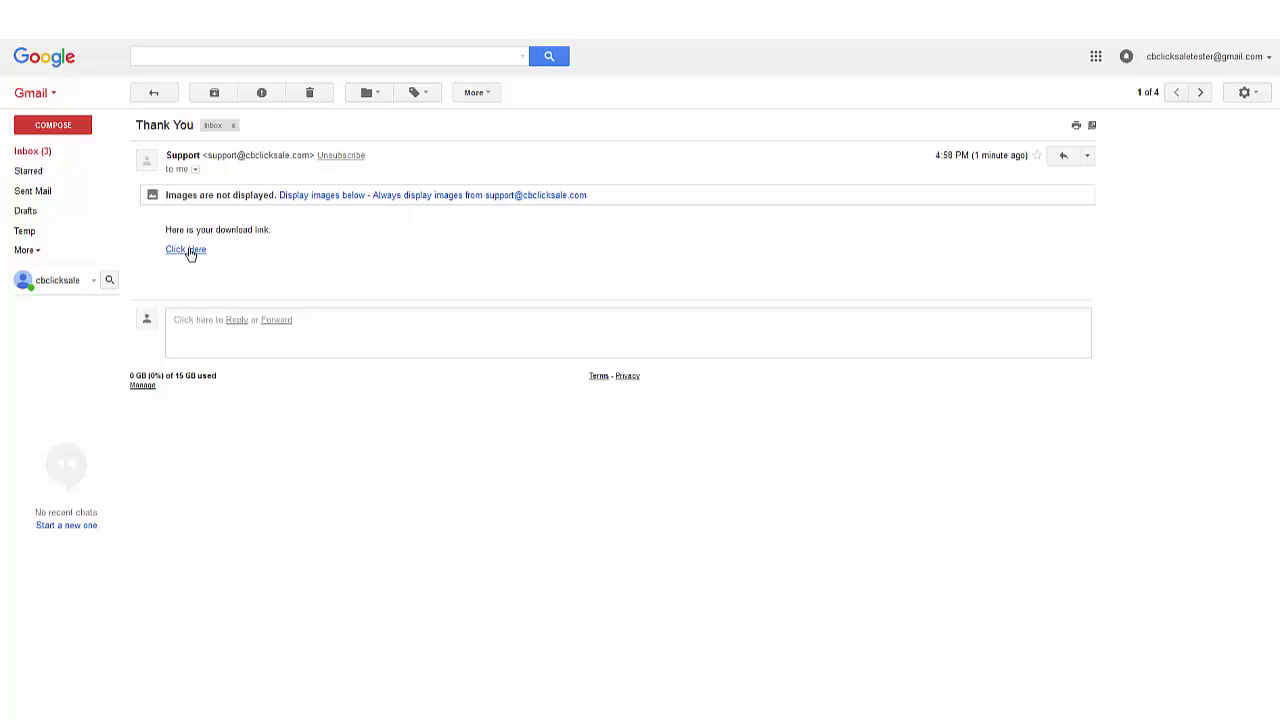
pyautogui.click(188, 250)
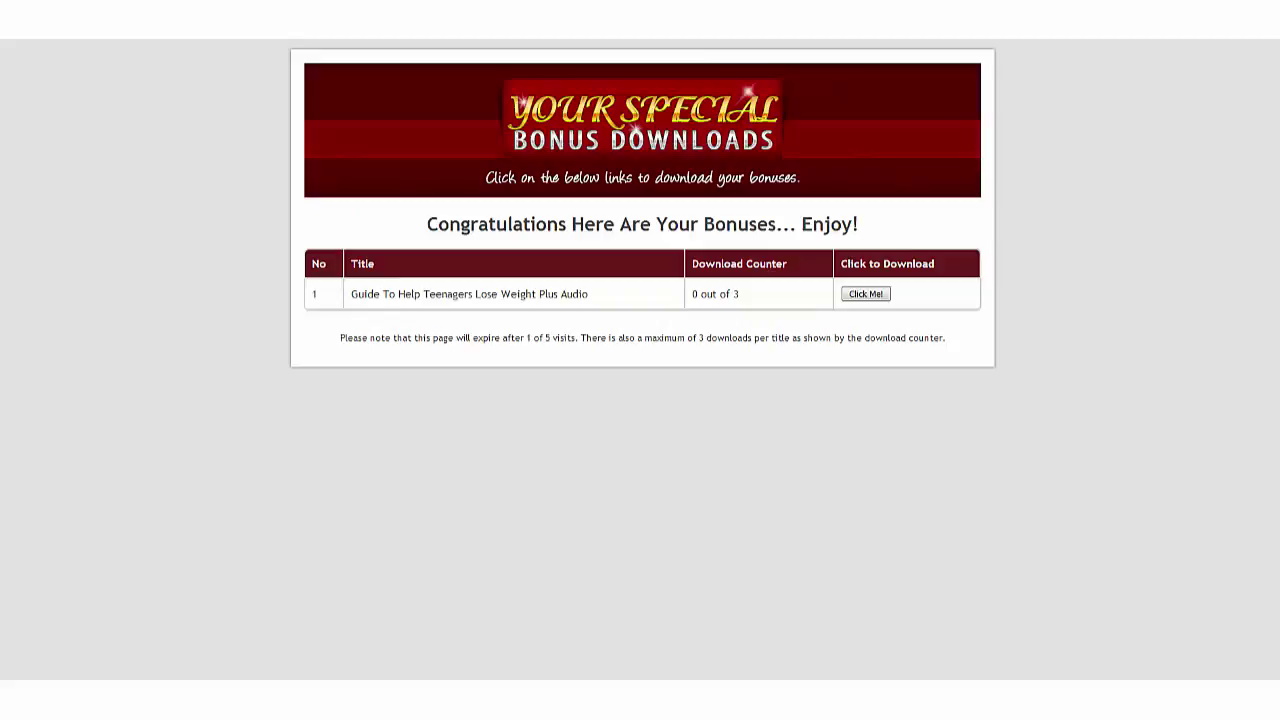
# - Download the teen weight-loss guide bonus with Click Me! and dismiss the download dialog
pyautogui.click(868, 296)
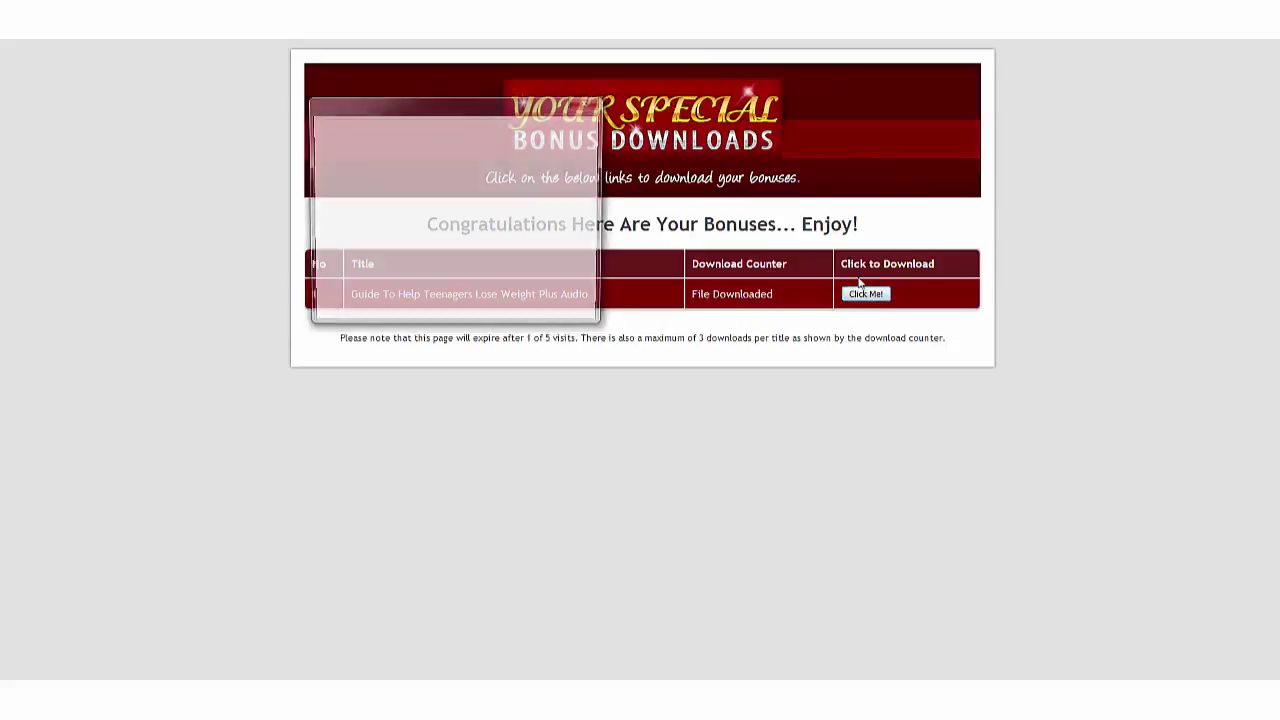
pyautogui.click(566, 290)
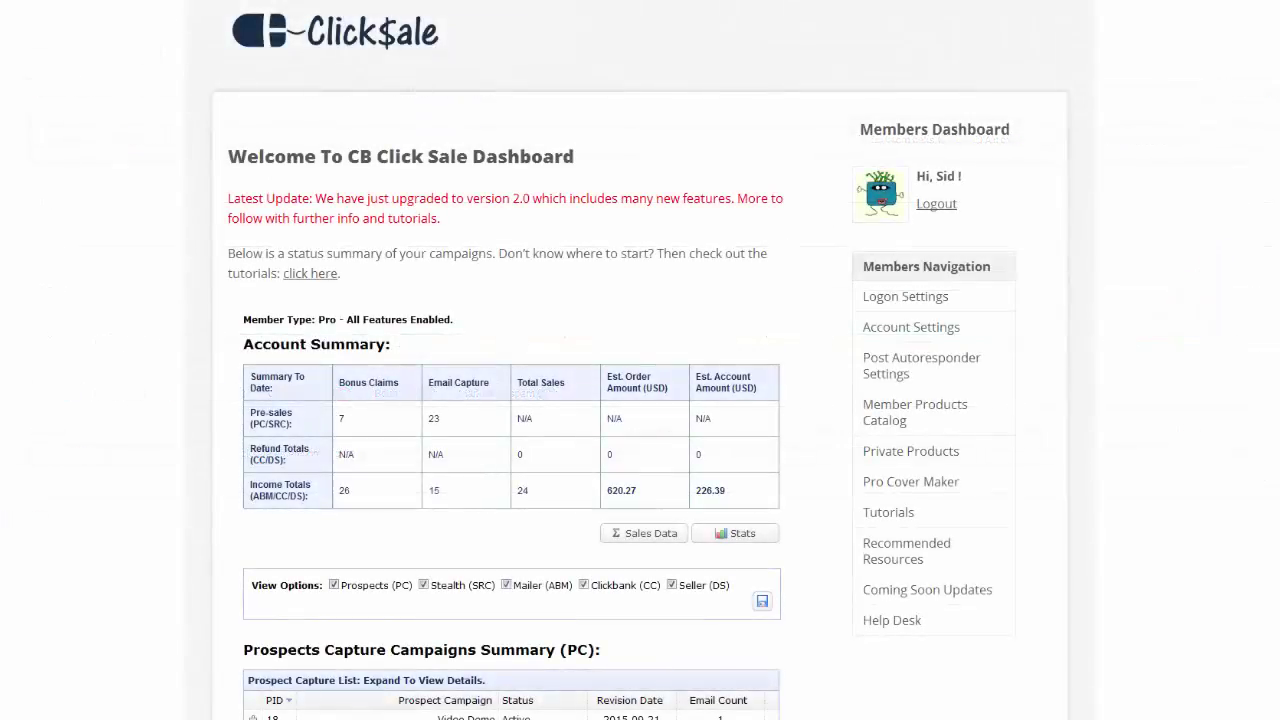
# - Expand the Video Demo campaign (PID 18) in the prospects summary to reveal its London signup
pyautogui.scroll(-5, 640, 360)
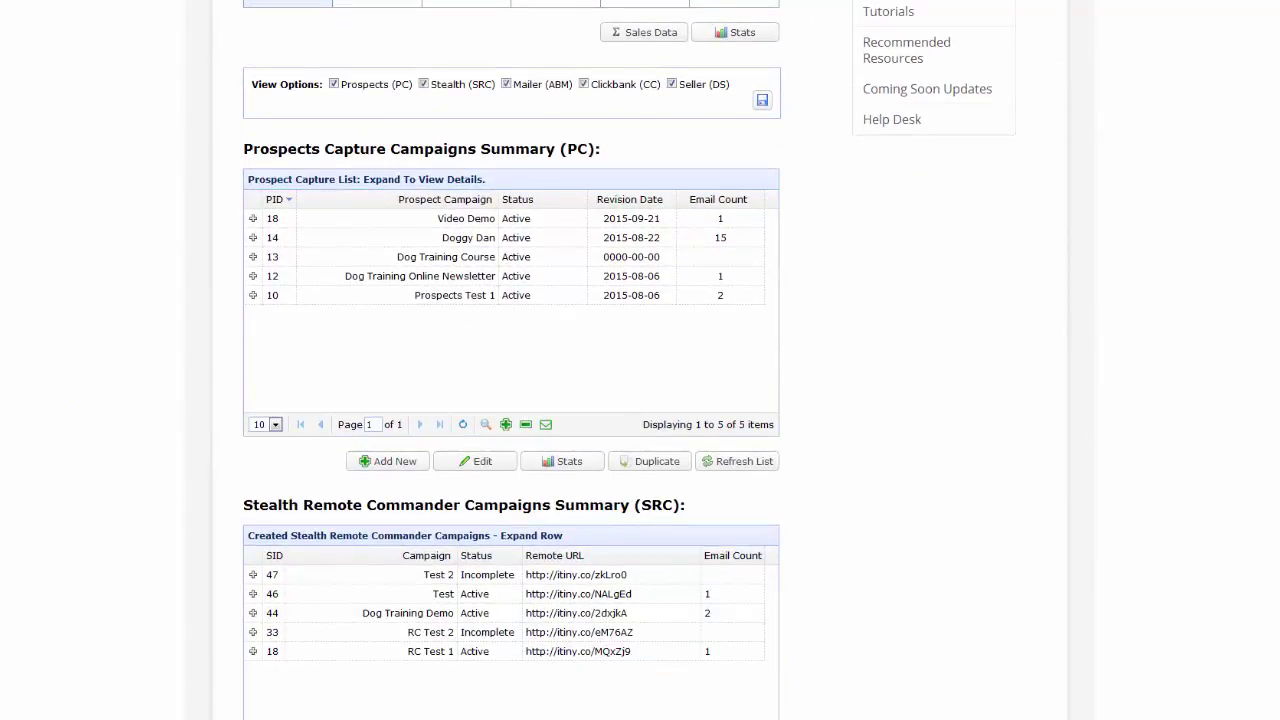
pyautogui.click(514, 218)
pyautogui.click(253, 219)
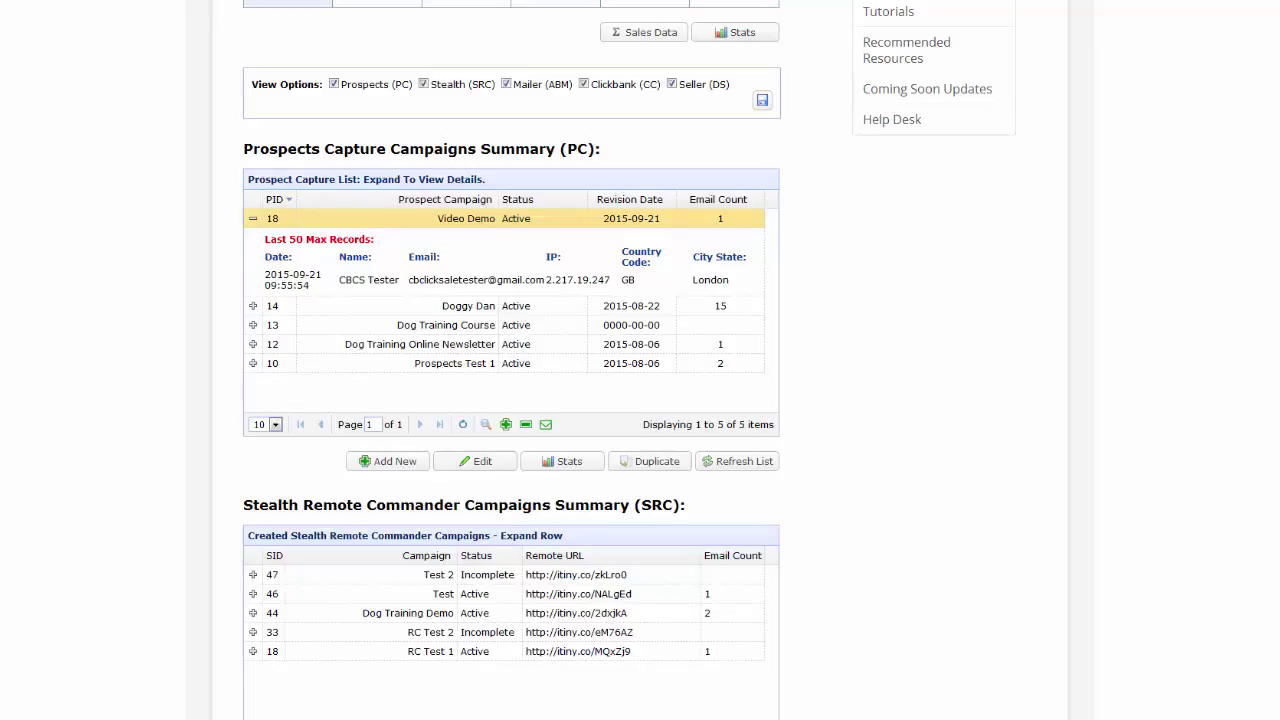
pyautogui.scroll(-5, 640, 360)
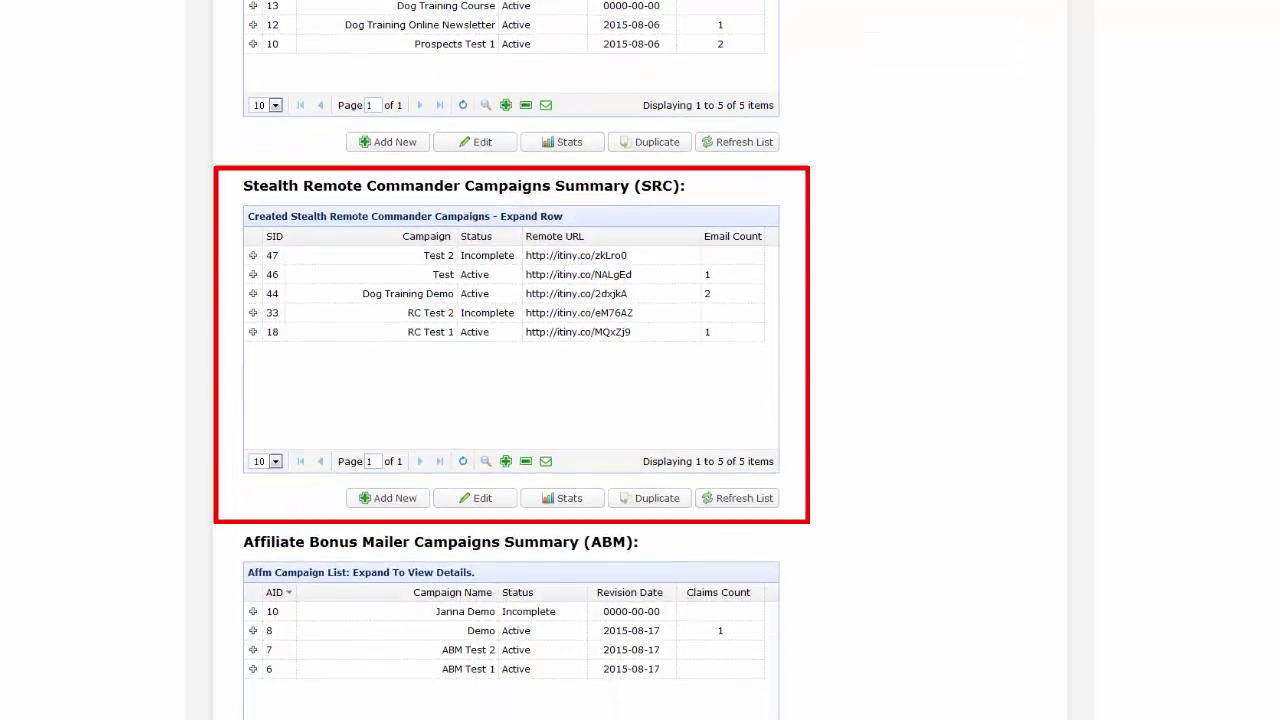
pyautogui.scroll(-6, 511, 360)
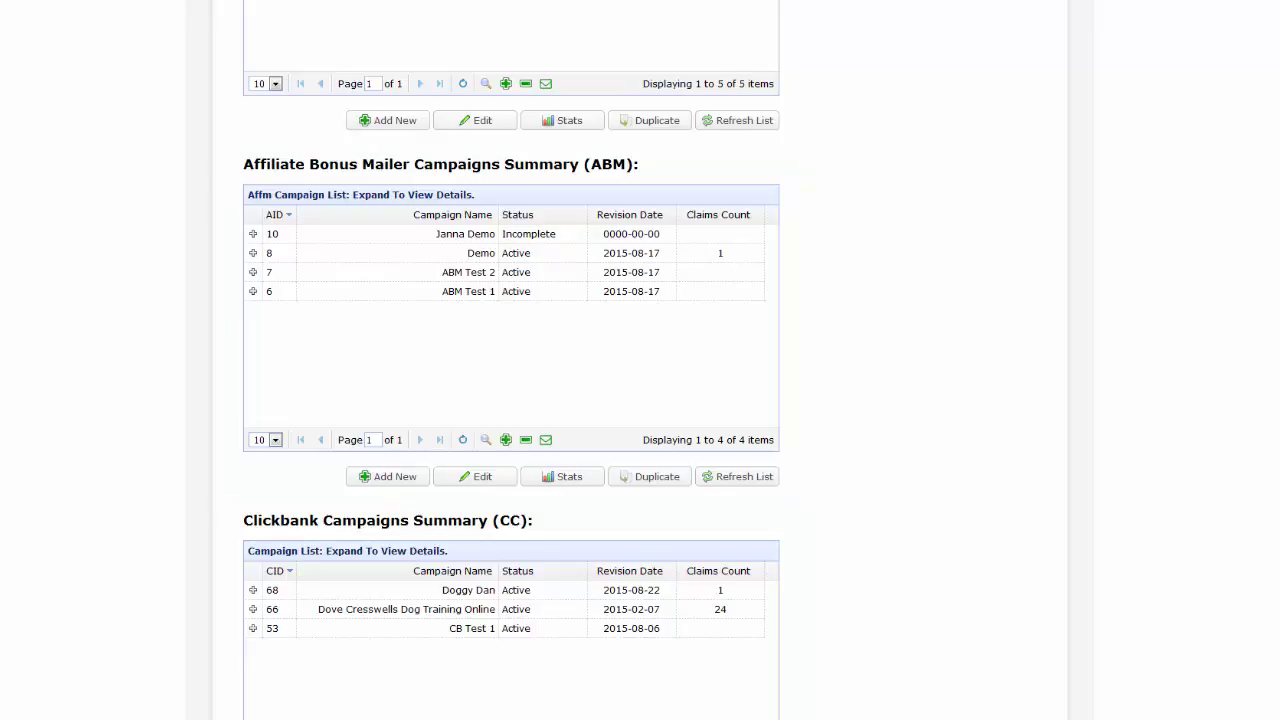
pyautogui.scroll(-5, 511, 360)
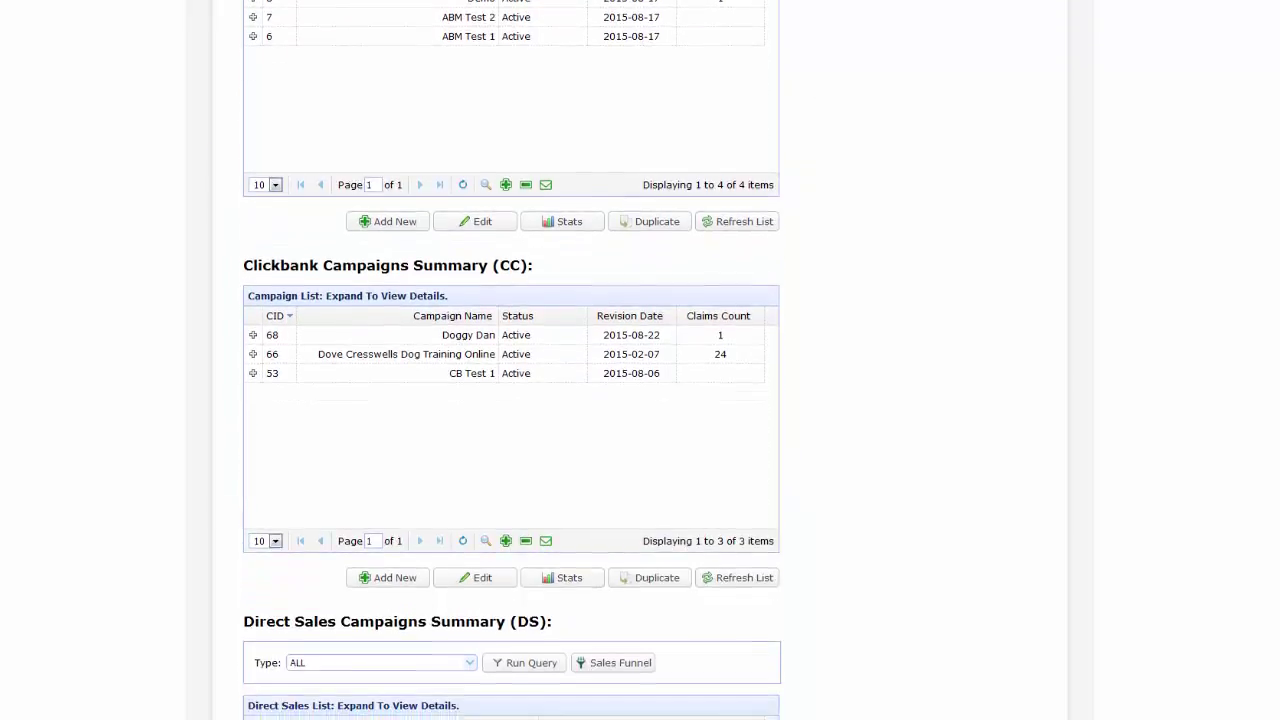
pyautogui.scroll(-2, 511, 360)
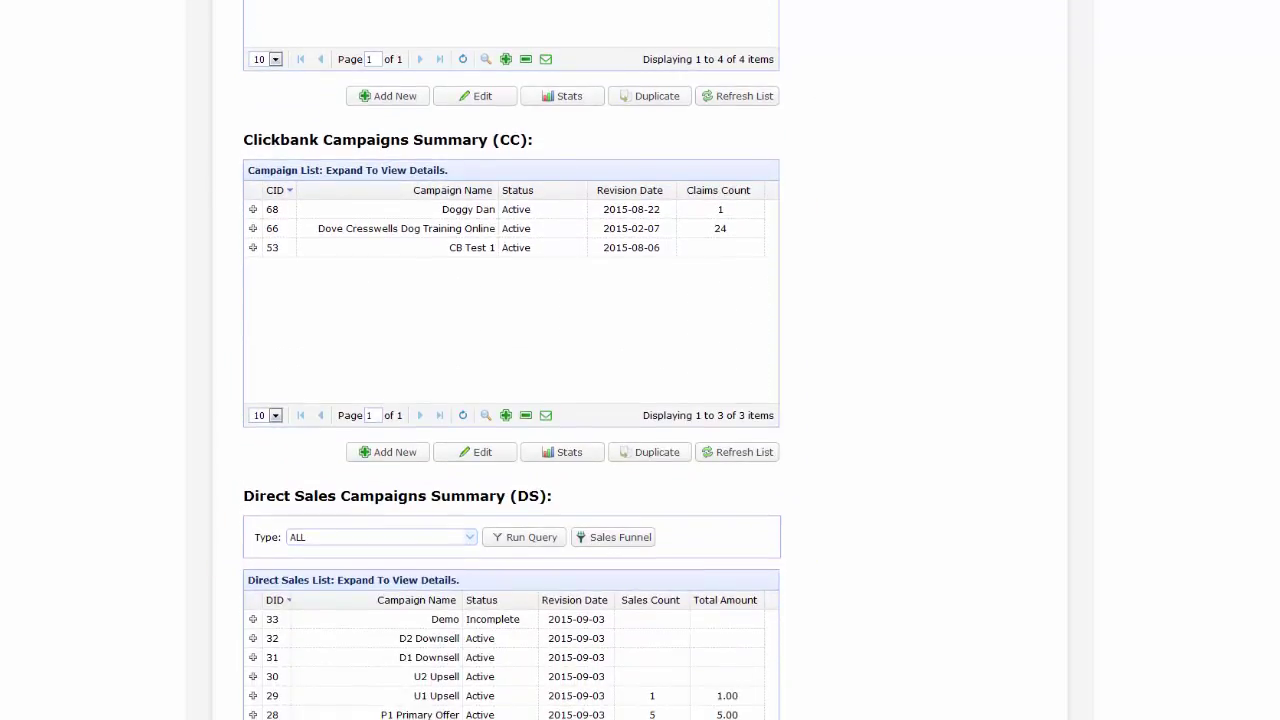
pyautogui.scroll(-4, 511, 360)
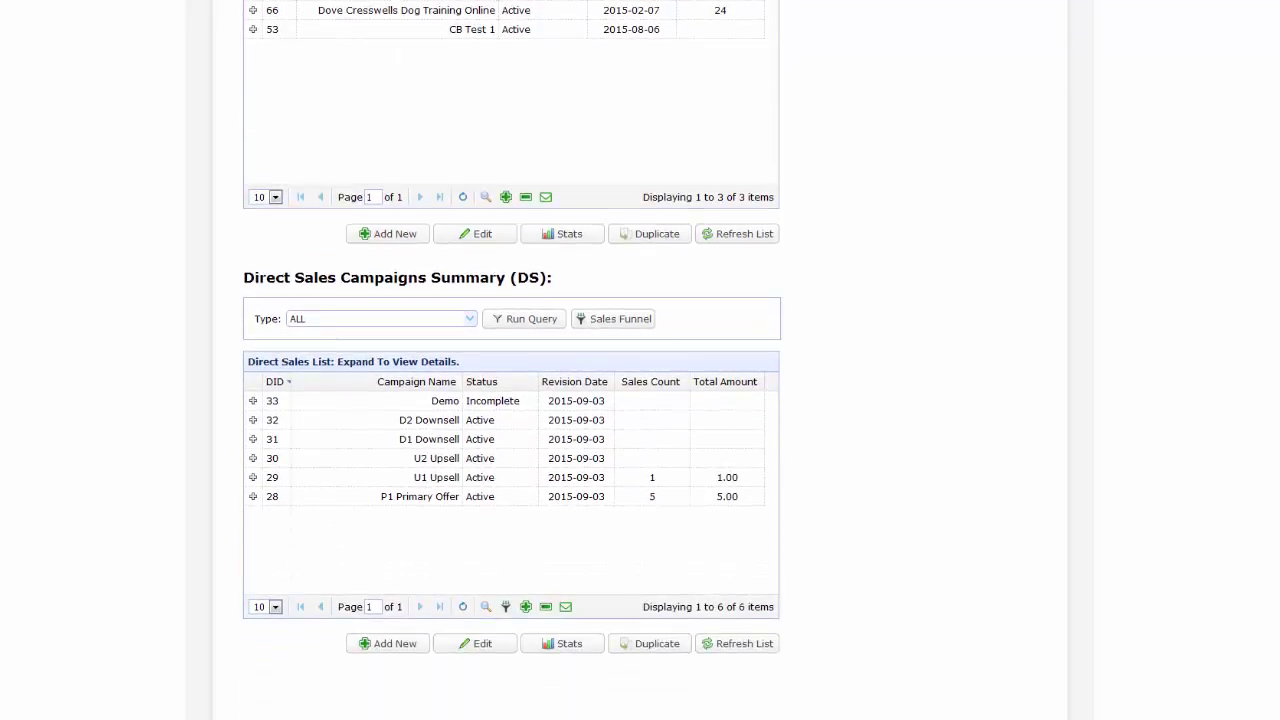
pyautogui.scroll(-2, 511, 360)
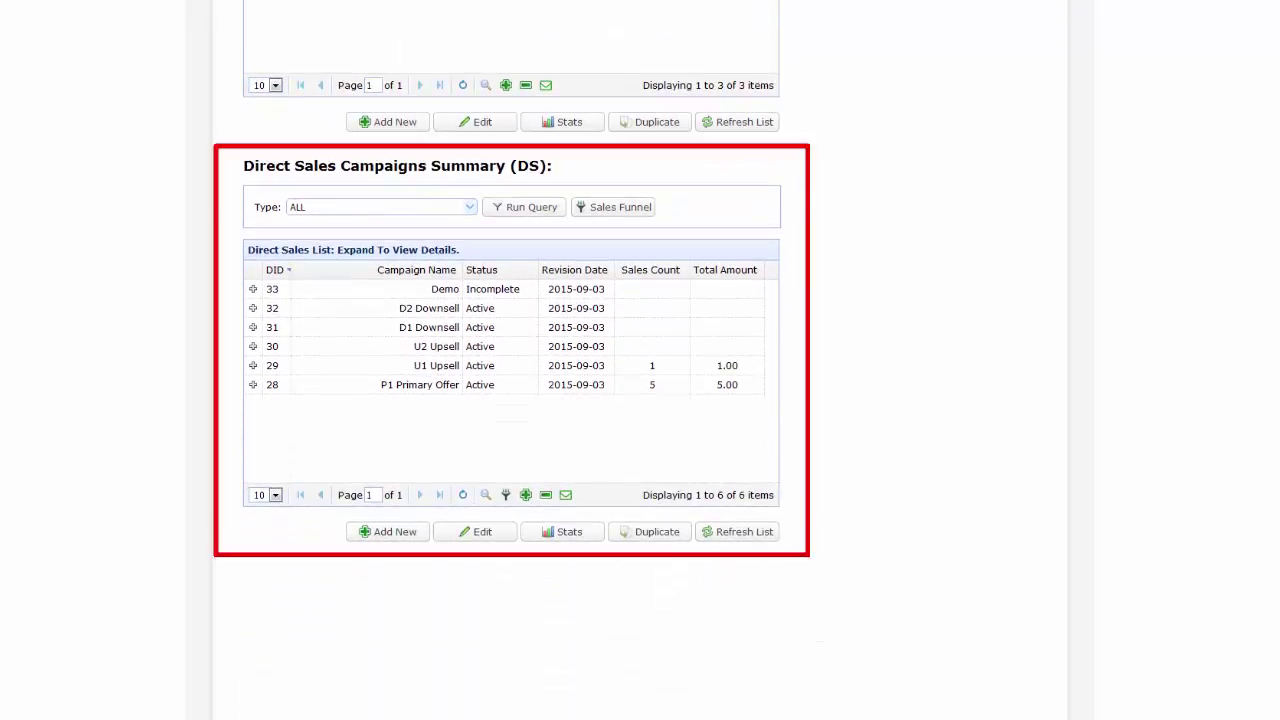